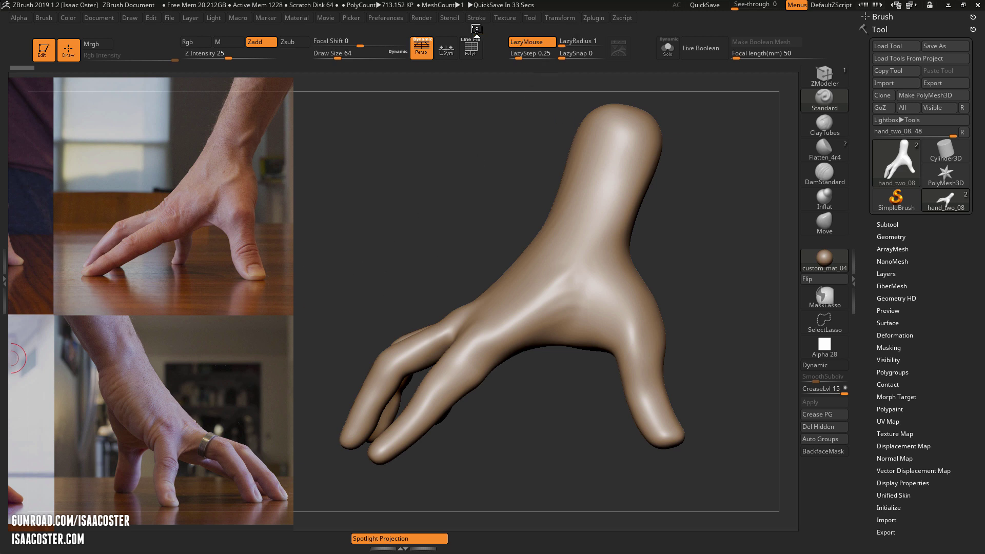
Broaden and reshape the thumb with the Move brush, using draw sizes of roughly 182 to 207.
{"action": "left_click", "coordinate": [504, 20]}
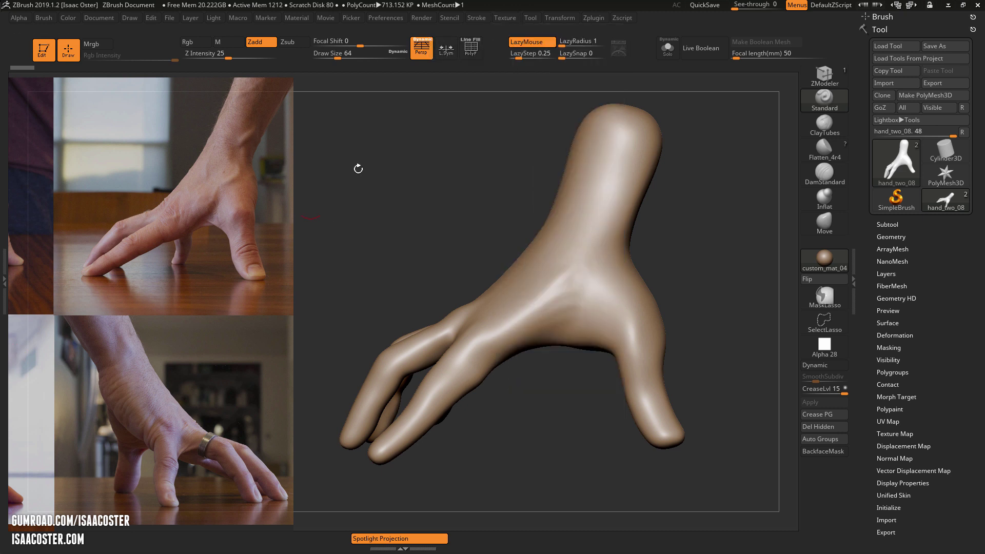
{"action": "left_click_drag", "start_coordinate": [491, 270], "coordinate": [467, 274]}
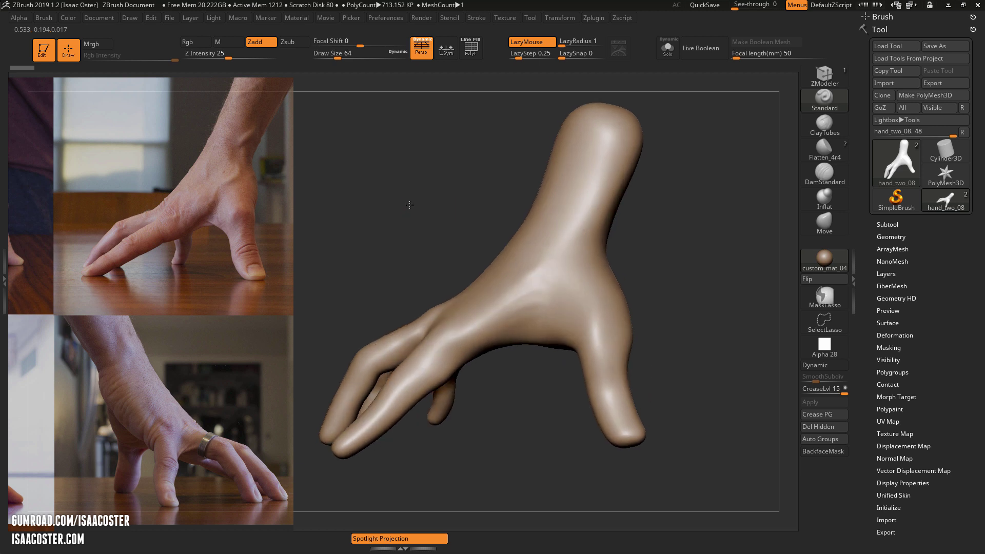
{"action": "left_click", "coordinate": [825, 221]}
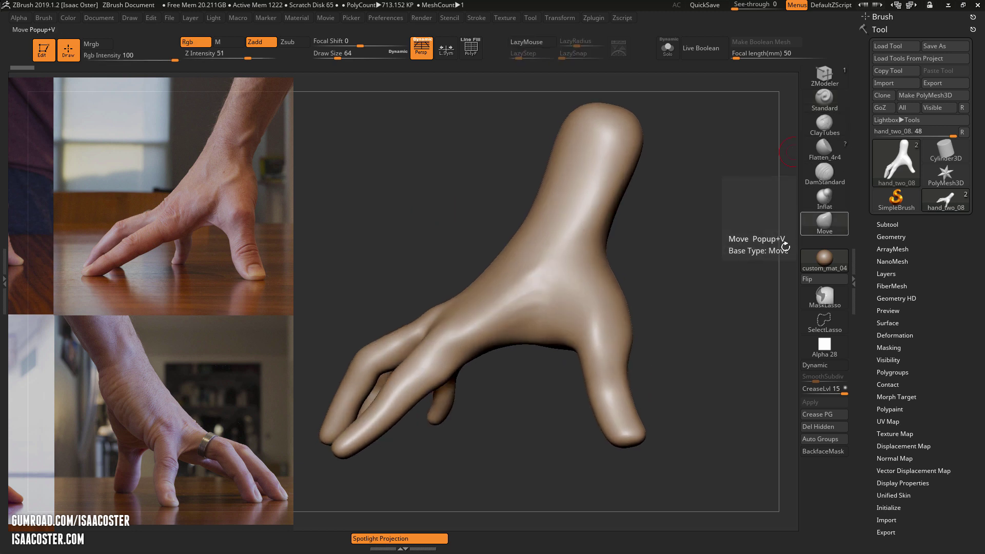
{"action": "mouse_move", "coordinate": [687, 241]}
{"action": "left_mouse_down"}
{"action": "mouse_move", "coordinate": [664, 257]}
{"action": "mouse_move", "coordinate": [616, 336]}
{"action": "mouse_move", "coordinate": [634, 344]}
{"action": "mouse_move", "coordinate": [586, 358]}
{"action": "left_mouse_up"}
{"action": "key", "text": "s"}
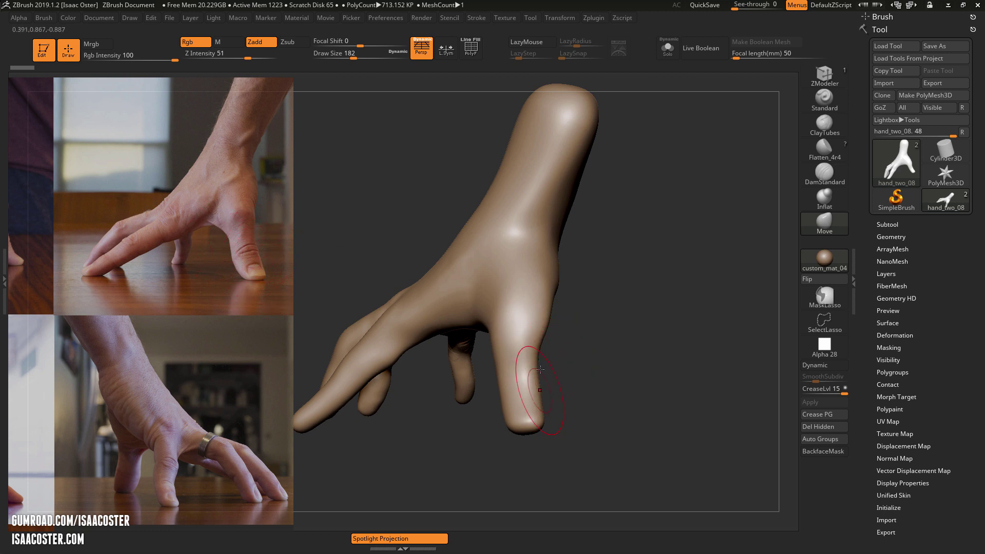
{"action": "key", "text": "s"}
{"action": "left_click_drag", "start_coordinate": [531, 364], "coordinate": [548, 350]}
{"action": "key", "text": "s"}
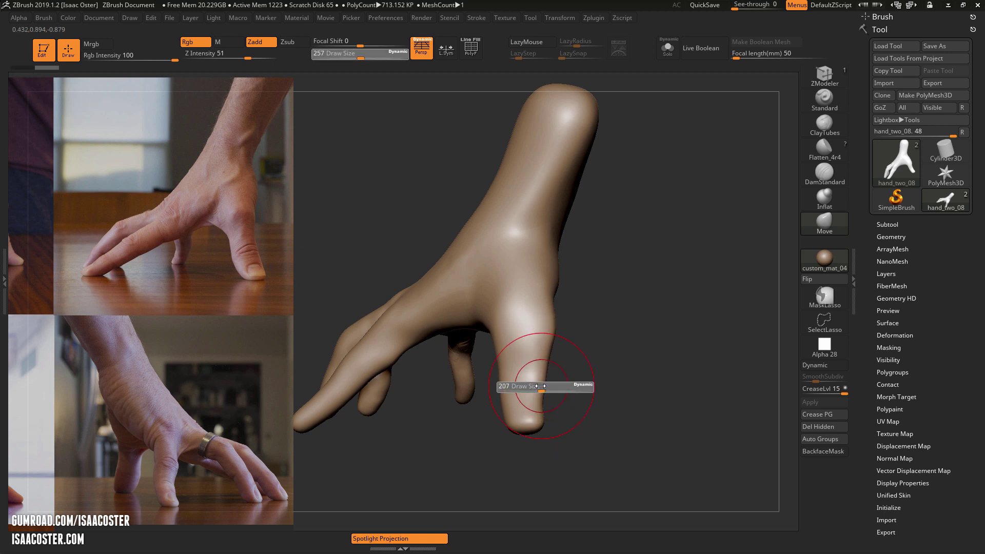
{"action": "mouse_move", "coordinate": [545, 402]}
{"action": "left_mouse_down"}
{"action": "mouse_move", "coordinate": [531, 402]}
{"action": "mouse_move", "coordinate": [545, 405]}
{"action": "mouse_move", "coordinate": [539, 425]}
{"action": "left_mouse_up"}
{"action": "mouse_move", "coordinate": [536, 379]}
{"action": "left_mouse_down"}
{"action": "mouse_move", "coordinate": [551, 362]}
{"action": "mouse_move", "coordinate": [452, 385]}
{"action": "mouse_move", "coordinate": [506, 389]}
{"action": "left_mouse_up"}
{"action": "key", "text": "s"}
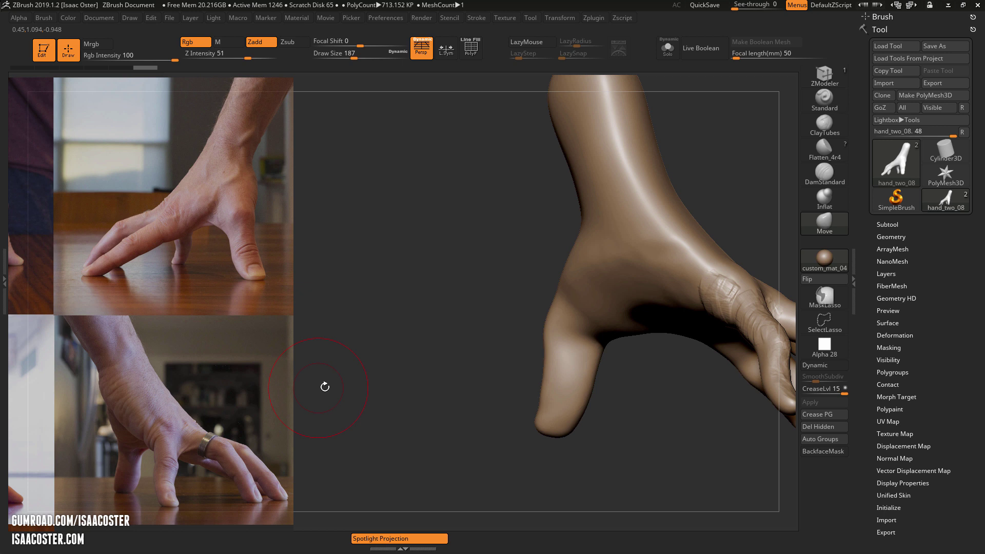
Reposition and enlarge the Spotlight reference photos so the lower hand photo fills the reference area.
{"action": "key", "text": "shift+z"}
{"action": "left_click_drag", "start_coordinate": [378, 407], "coordinate": [332, 261]}
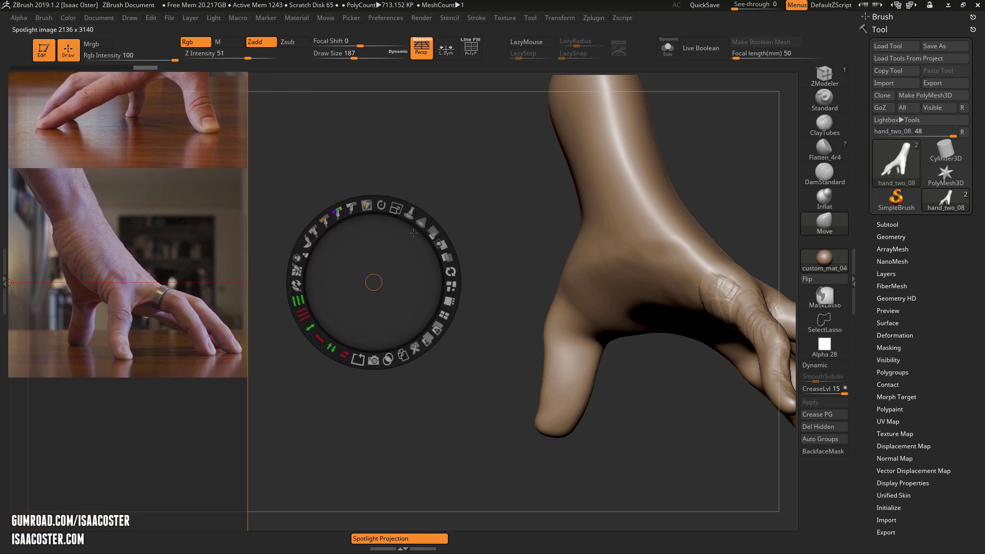
{"action": "left_click_drag", "start_coordinate": [408, 220], "coordinate": [431, 239]}
{"action": "left_click_drag", "start_coordinate": [348, 255], "coordinate": [506, 264]}
{"action": "key", "text": "z"}
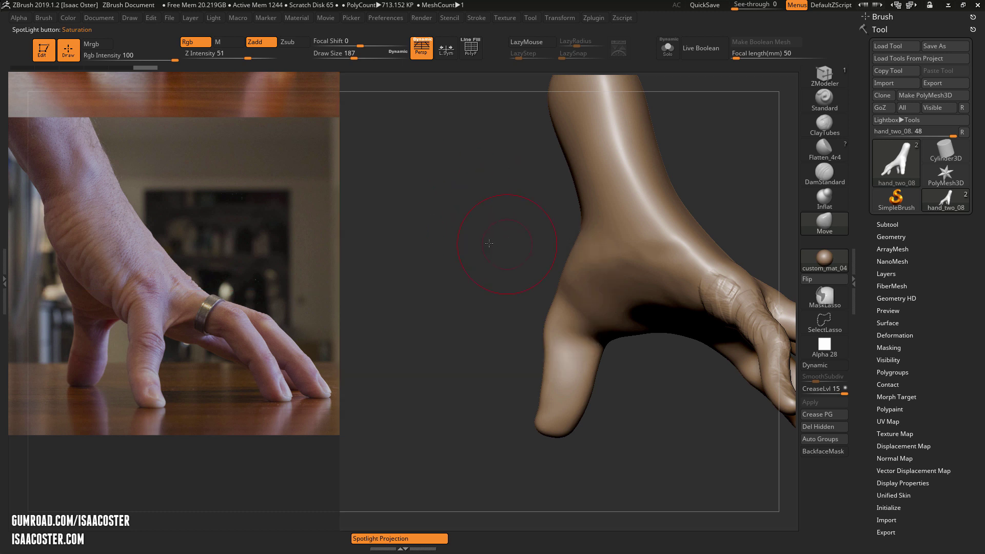
Refine and smooth the thumb's shape with the Move brush at a draw size of 305, checking the wireframe and polygroups.
{"action": "left_click_drag", "start_coordinate": [488, 220], "coordinate": [479, 359]}
{"action": "left_click_drag", "start_coordinate": [393, 300], "coordinate": [614, 224]}
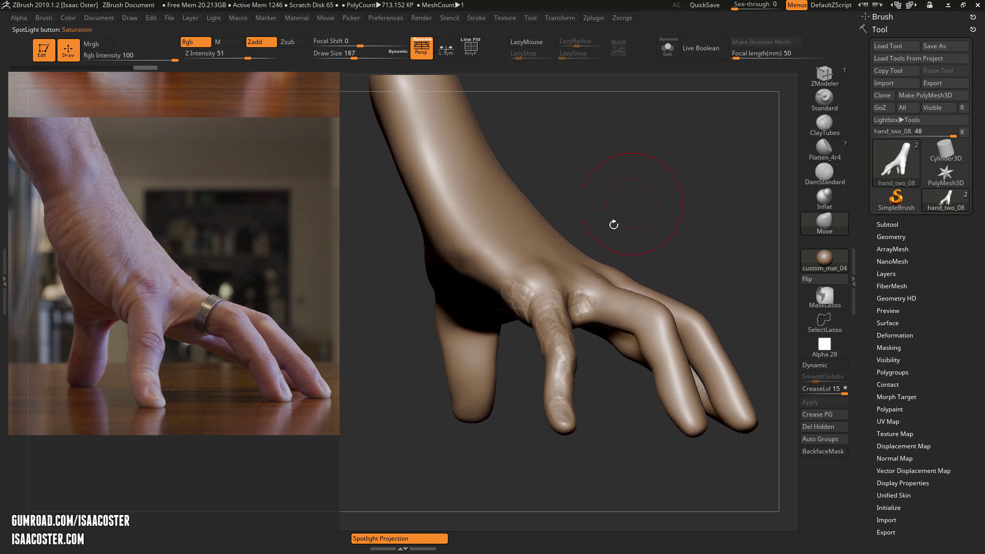
{"action": "key", "text": "s"}
{"action": "mouse_move", "coordinate": [453, 396]}
{"action": "left_mouse_down"}
{"action": "mouse_move", "coordinate": [466, 397]}
{"action": "mouse_move", "coordinate": [435, 418]}
{"action": "mouse_move", "coordinate": [461, 418]}
{"action": "mouse_move", "coordinate": [421, 418]}
{"action": "mouse_move", "coordinate": [529, 445]}
{"action": "mouse_move", "coordinate": [461, 392]}
{"action": "left_mouse_up"}
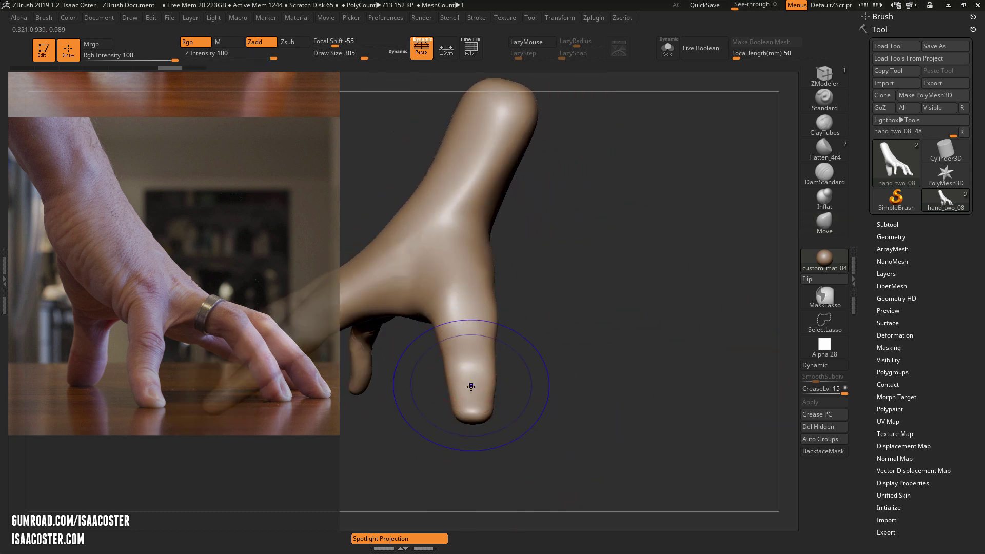
{"action": "key", "text": "shift+f"}
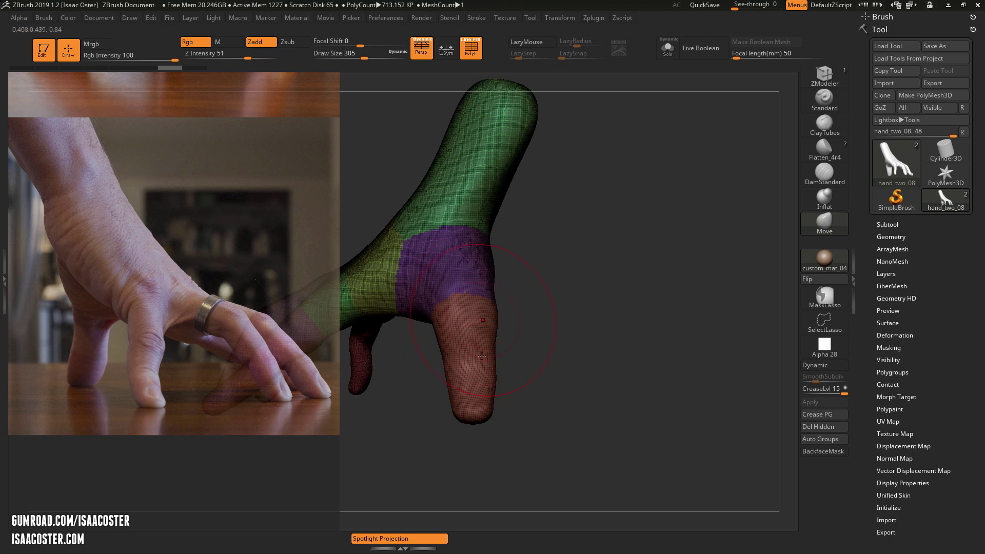
{"action": "mouse_move", "coordinate": [525, 388]}
{"action": "left_mouse_down"}
{"action": "mouse_move", "coordinate": [513, 380]}
{"action": "mouse_move", "coordinate": [518, 395]}
{"action": "mouse_move", "coordinate": [523, 387]}
{"action": "mouse_move", "coordinate": [510, 435]}
{"action": "mouse_move", "coordinate": [482, 425]}
{"action": "left_mouse_up"}
{"action": "key", "text": "s"}
{"action": "key", "text": "shift+f"}
Check the hand's overall form against the reference, and duplicate the hand_two_08 subtool.
{"action": "mouse_move", "coordinate": [596, 242]}
{"action": "left_mouse_down"}
{"action": "mouse_move", "coordinate": [651, 288]}
{"action": "mouse_move", "coordinate": [699, 256]}
{"action": "left_mouse_up"}
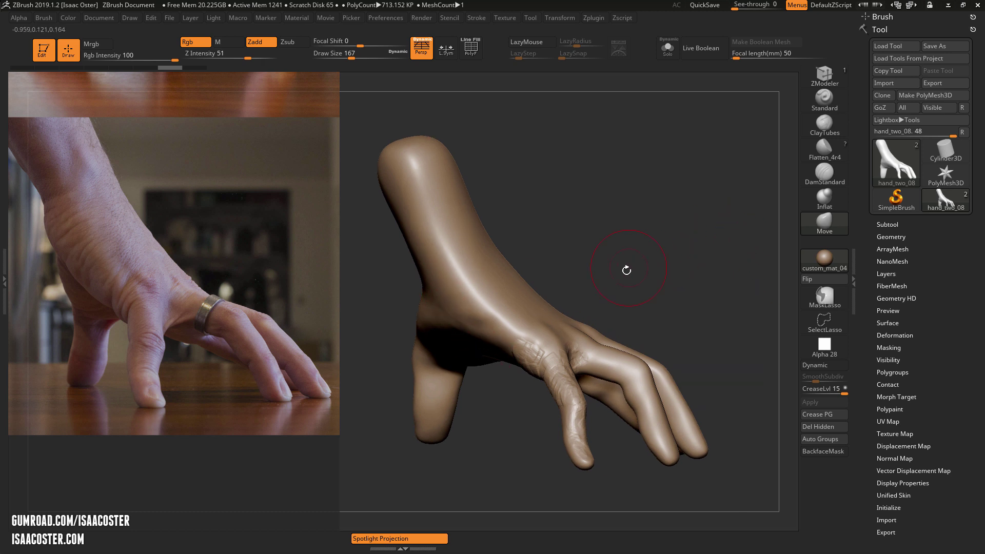
{"action": "left_click_drag", "start_coordinate": [627, 270], "coordinate": [724, 295]}
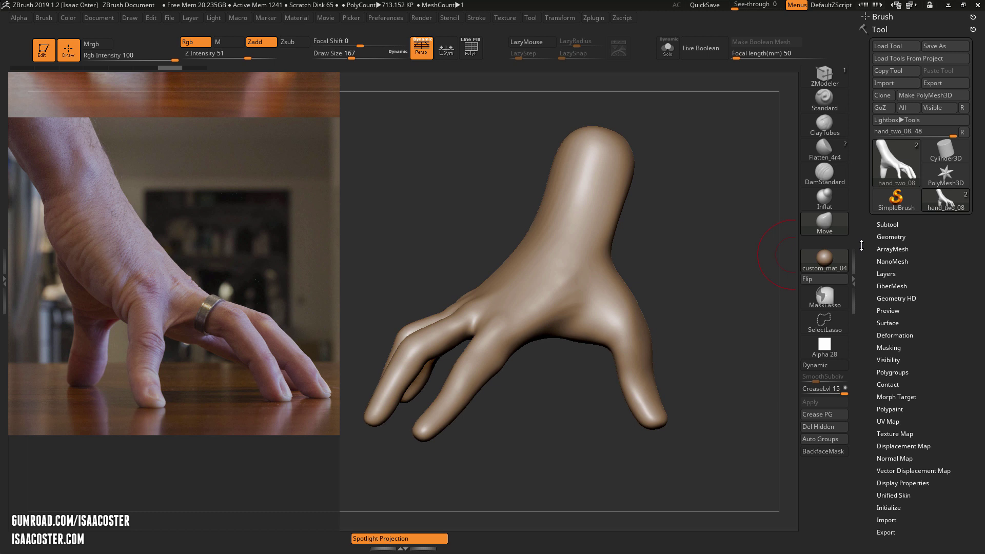
{"action": "left_click_drag", "start_coordinate": [629, 253], "coordinate": [638, 256], "text": "alt"}
{"action": "left_click", "coordinate": [887, 225]}
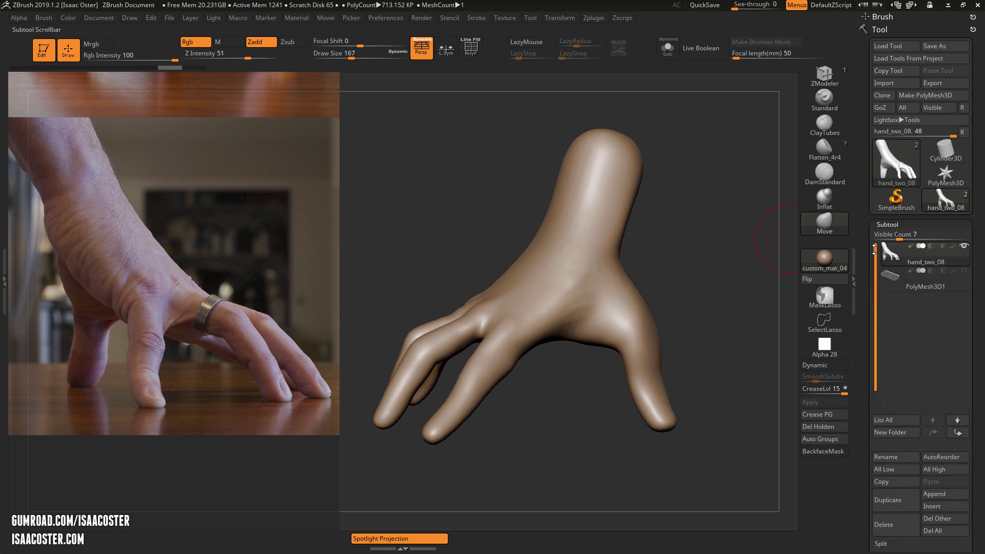
{"action": "left_click_drag", "start_coordinate": [756, 275], "coordinate": [524, 390]}
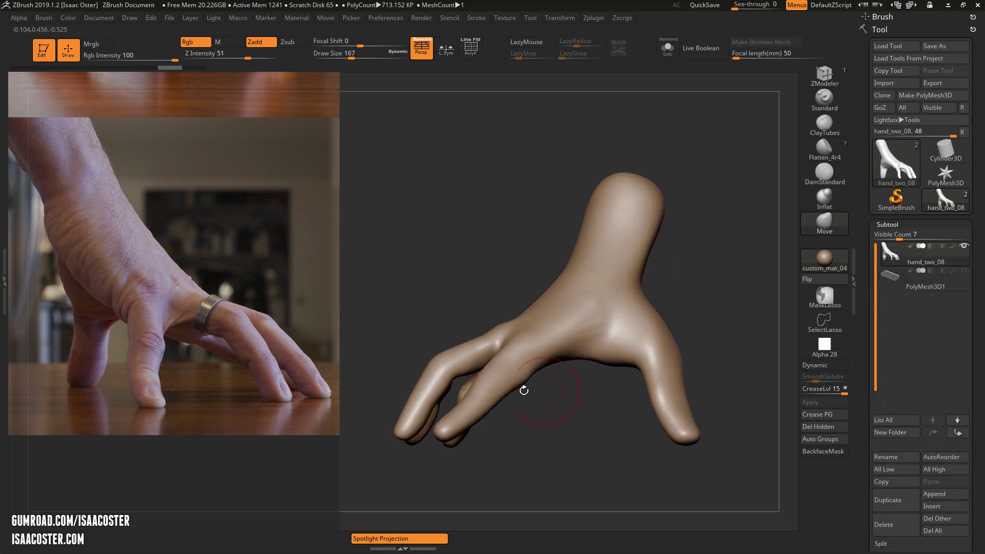
{"action": "left_click_drag", "start_coordinate": [591, 453], "coordinate": [592, 392]}
{"action": "left_click_drag", "start_coordinate": [600, 438], "coordinate": [576, 414]}
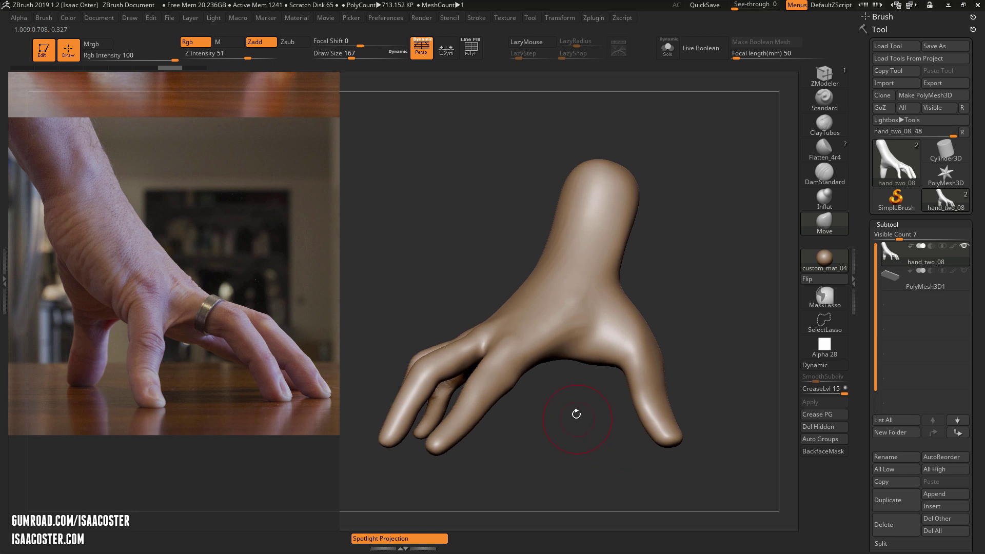
{"action": "scroll", "coordinate": [857, 245], "scroll_direction": "down", "scroll_amount": 2}
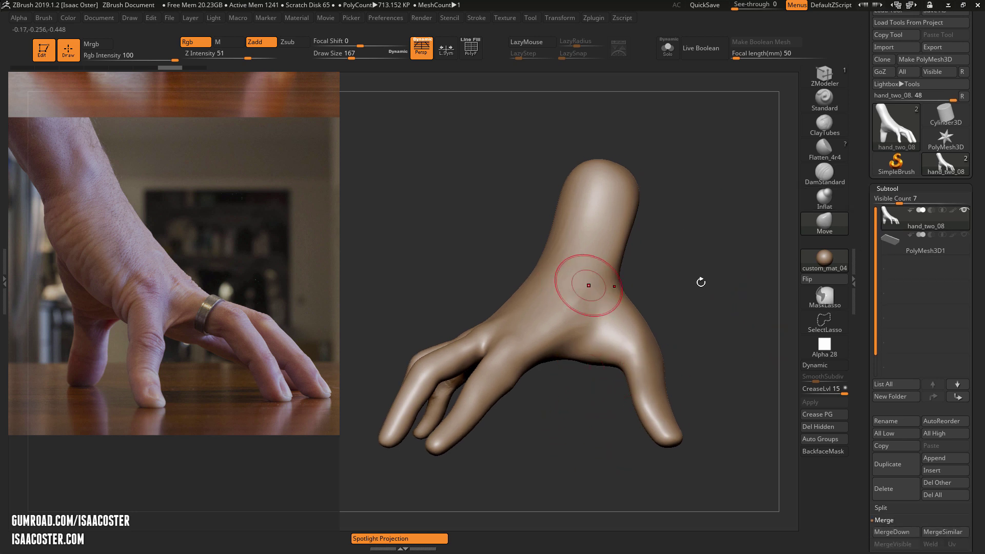
{"action": "left_click", "coordinate": [903, 462]}
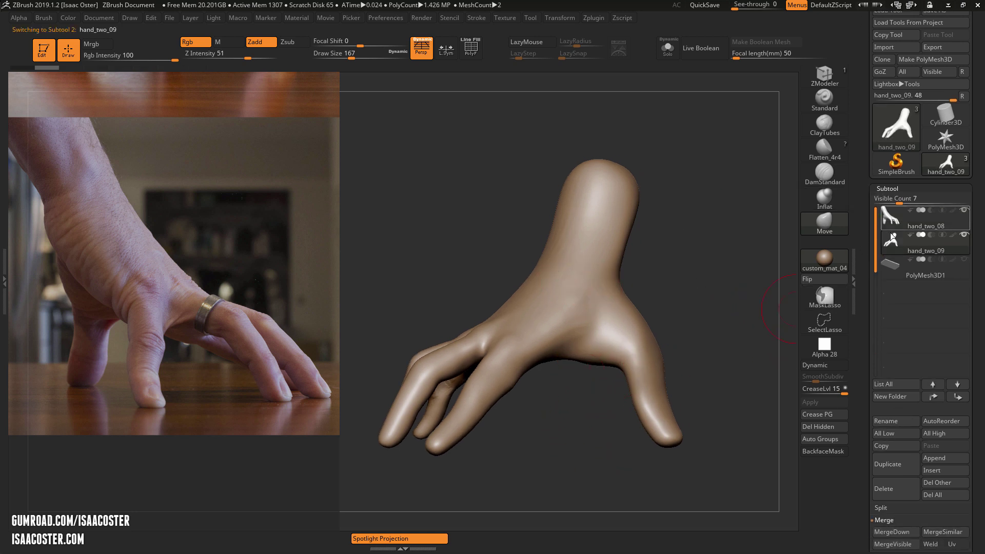
Set the ZRemesher target polygons count to 1 for the duplicated hand.
{"action": "scroll", "coordinate": [863, 265], "scroll_direction": "down", "scroll_amount": 10}
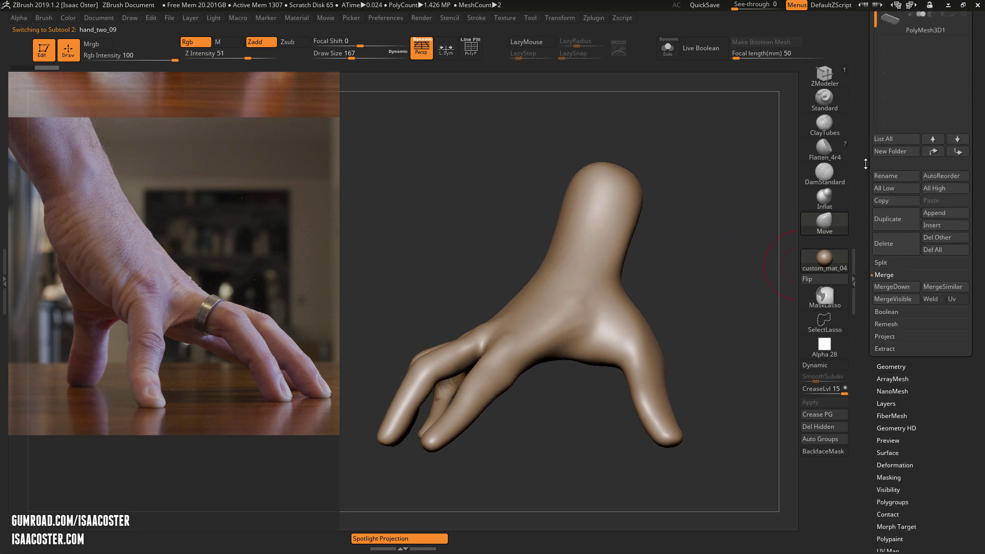
{"action": "scroll", "coordinate": [937, 294], "scroll_direction": "down", "scroll_amount": 1}
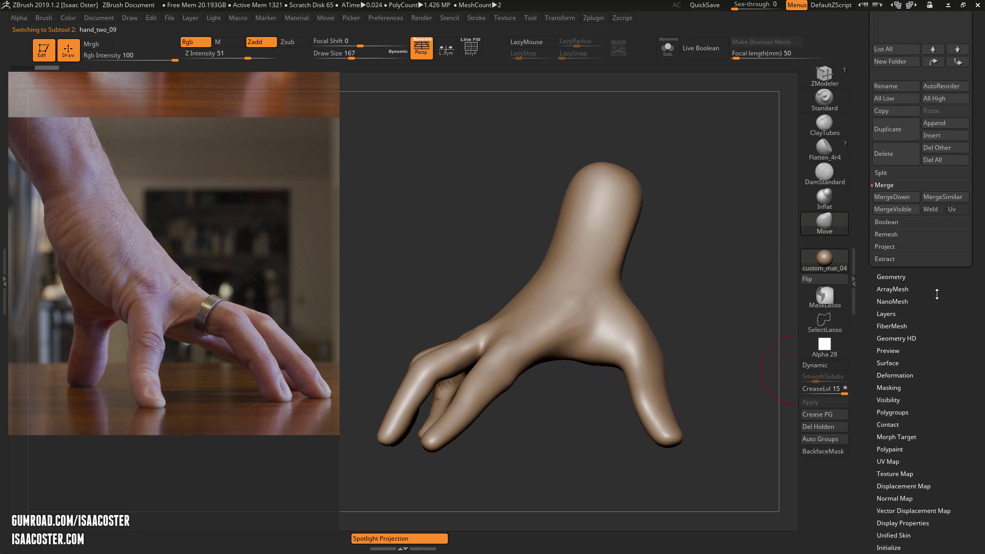
{"action": "left_click", "coordinate": [901, 277]}
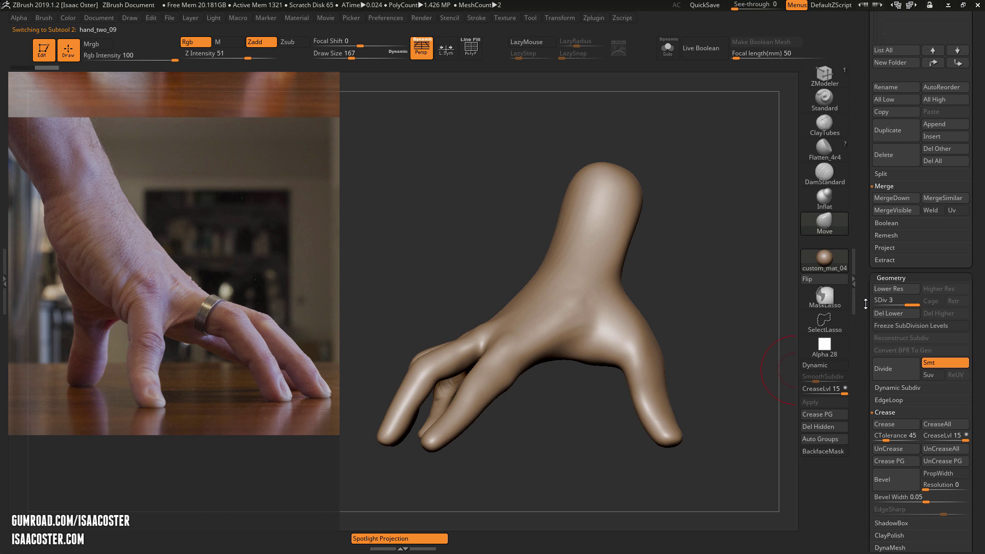
{"action": "scroll", "coordinate": [881, 417], "scroll_direction": "down", "scroll_amount": 10}
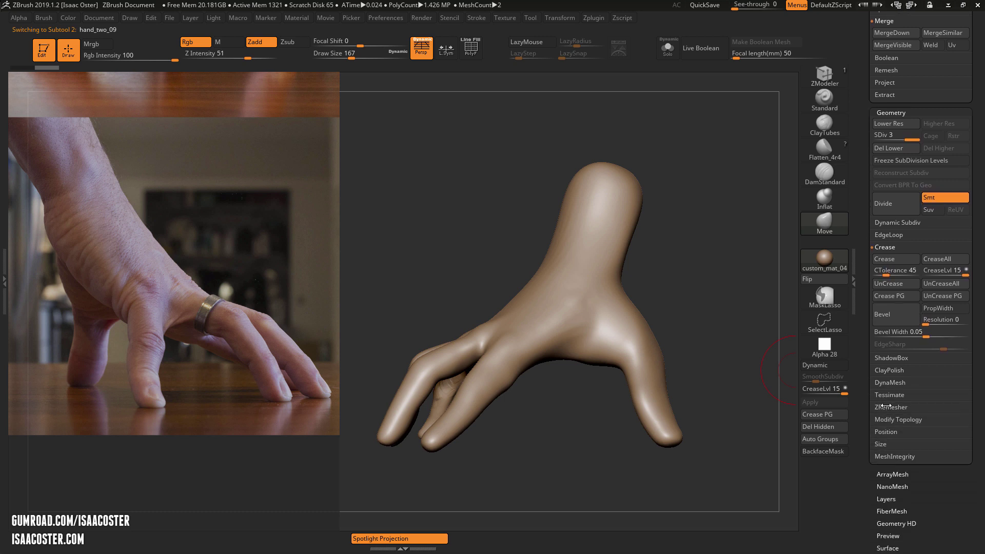
{"action": "left_click", "coordinate": [887, 407]}
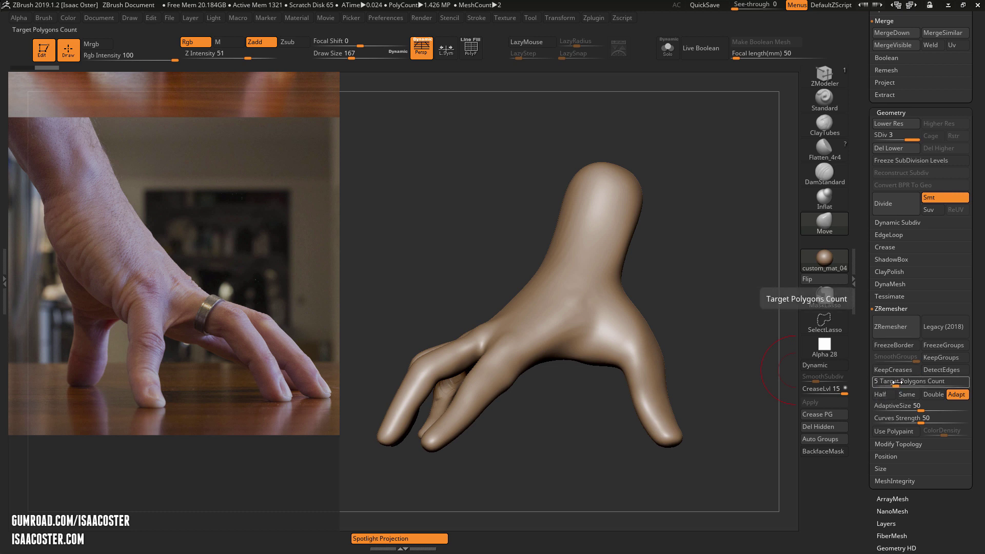
{"action": "left_click_drag", "start_coordinate": [896, 382], "coordinate": [894, 383]}
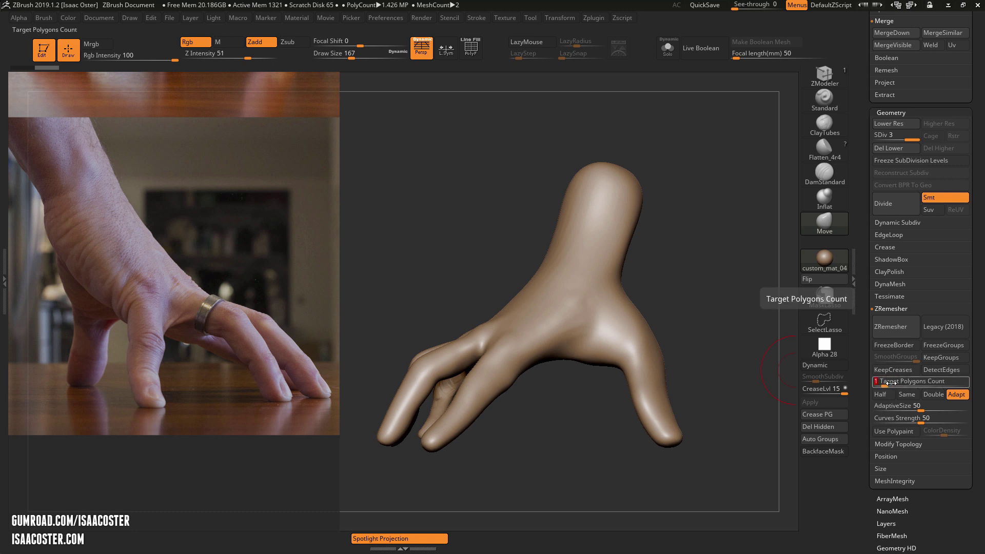
Try to remesh the duplicated hand with ZRemesher and inspect the new mesh.
{"action": "left_click", "coordinate": [887, 328]}
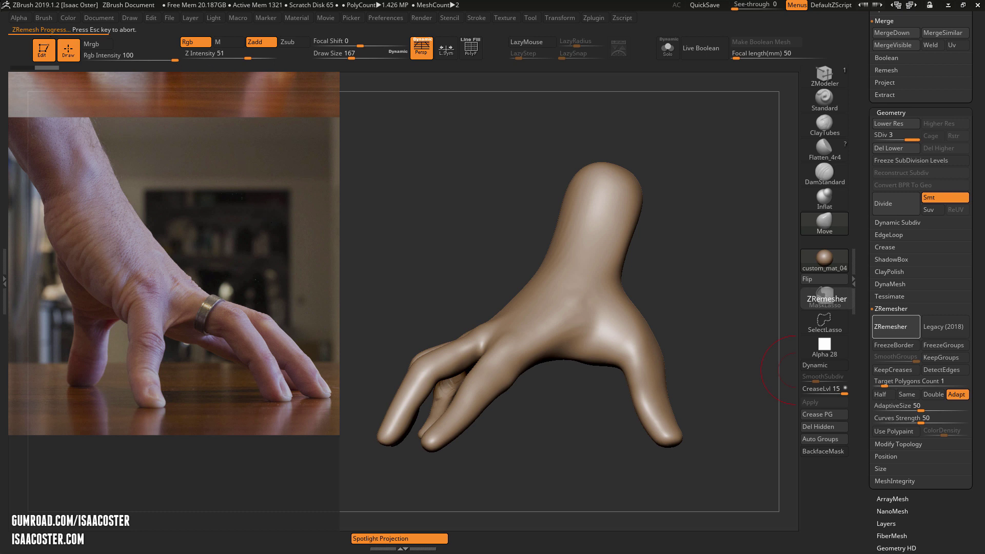
{"action": "mouse_move", "coordinate": [477, 174]}
{"action": "left_mouse_down"}
{"action": "mouse_move", "coordinate": [473, 154]}
{"action": "mouse_move", "coordinate": [491, 212]}
{"action": "mouse_move", "coordinate": [494, 155]}
{"action": "mouse_move", "coordinate": [548, 359]}
{"action": "left_mouse_up"}
{"action": "left_click_drag", "start_coordinate": [499, 223], "coordinate": [531, 228]}
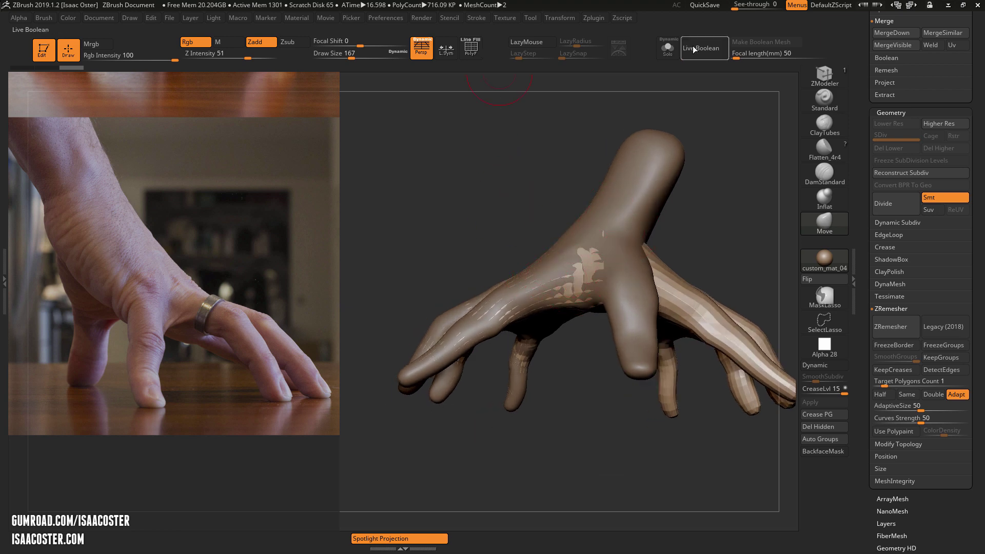
Isolate the duplicated hand with Solo and undo its remesh.
{"action": "left_click", "coordinate": [667, 47]}
{"action": "left_click_drag", "start_coordinate": [490, 154], "coordinate": [620, 234]}
{"action": "key", "text": "Up"}
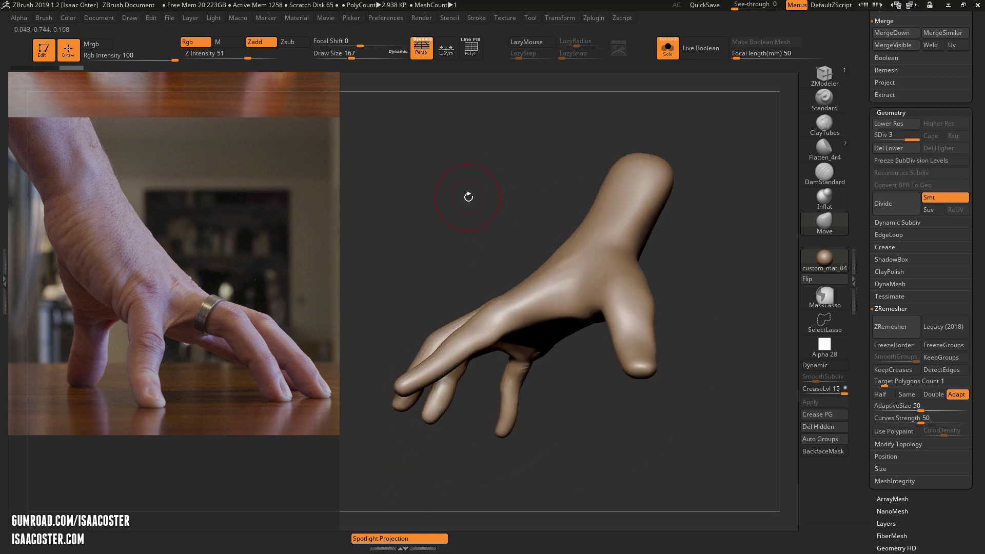
Turn off symmetry and remesh the duplicated hand with ZRemesher.
{"action": "left_click_drag", "start_coordinate": [469, 197], "coordinate": [567, 95]}
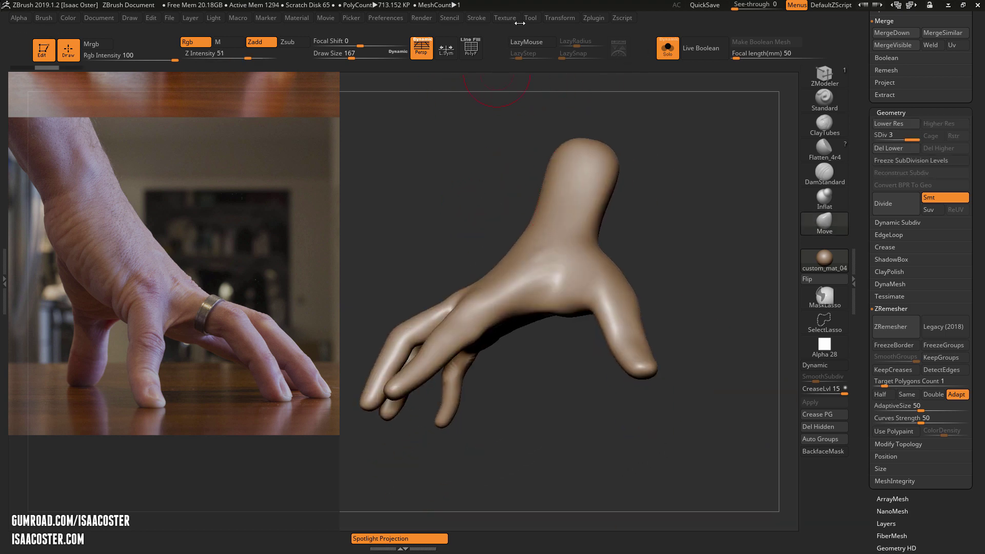
{"action": "left_click", "coordinate": [561, 18]}
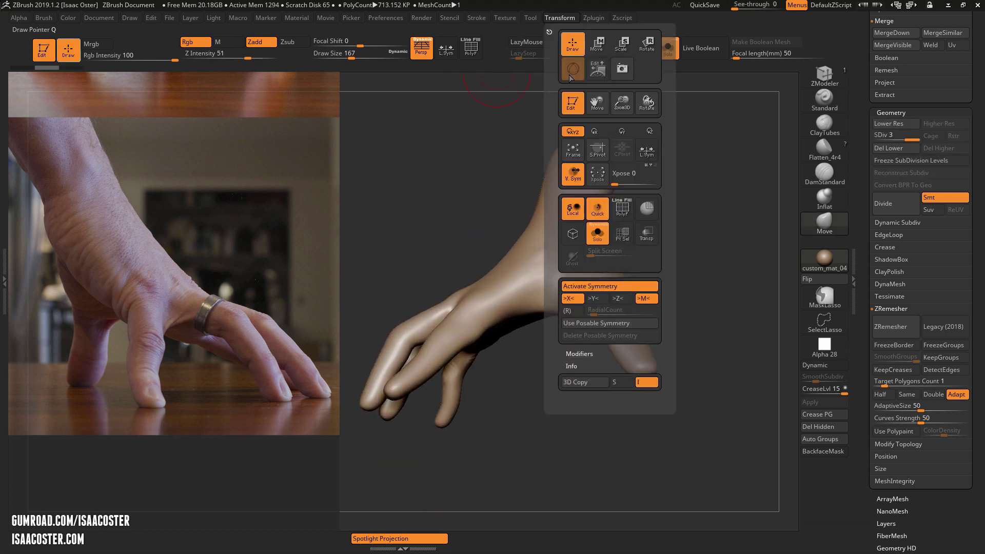
{"action": "left_click", "coordinate": [586, 289]}
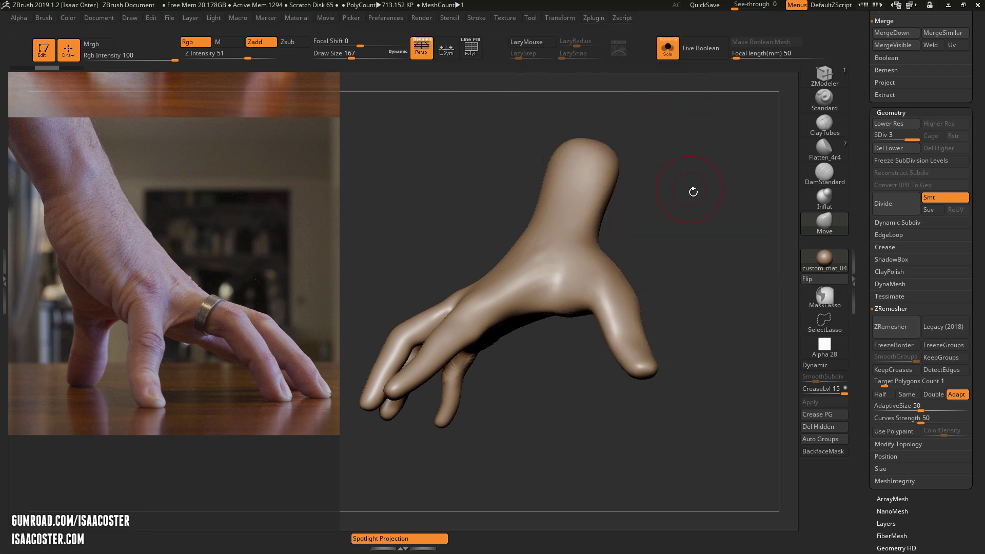
{"action": "left_click_drag", "start_coordinate": [692, 191], "coordinate": [739, 308]}
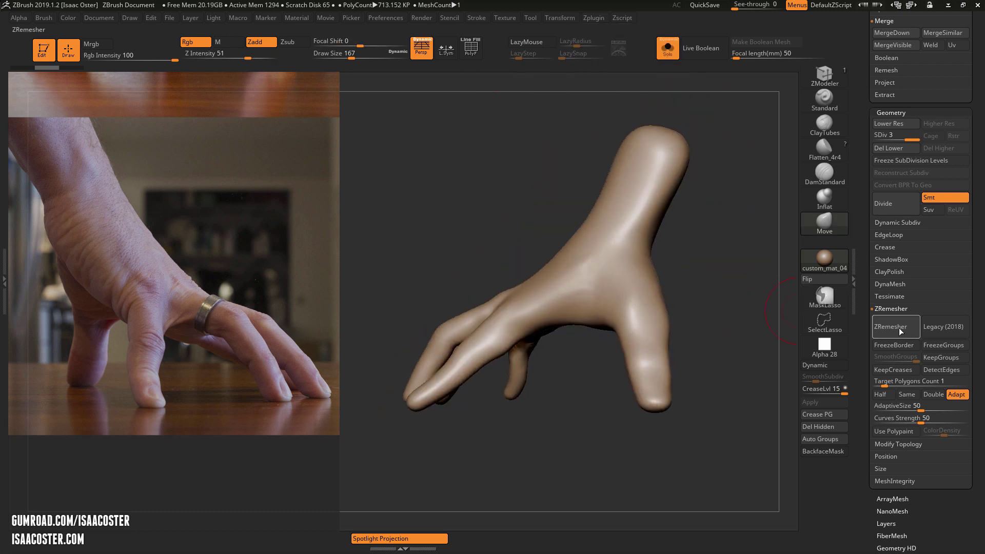
{"action": "left_click", "coordinate": [897, 331]}
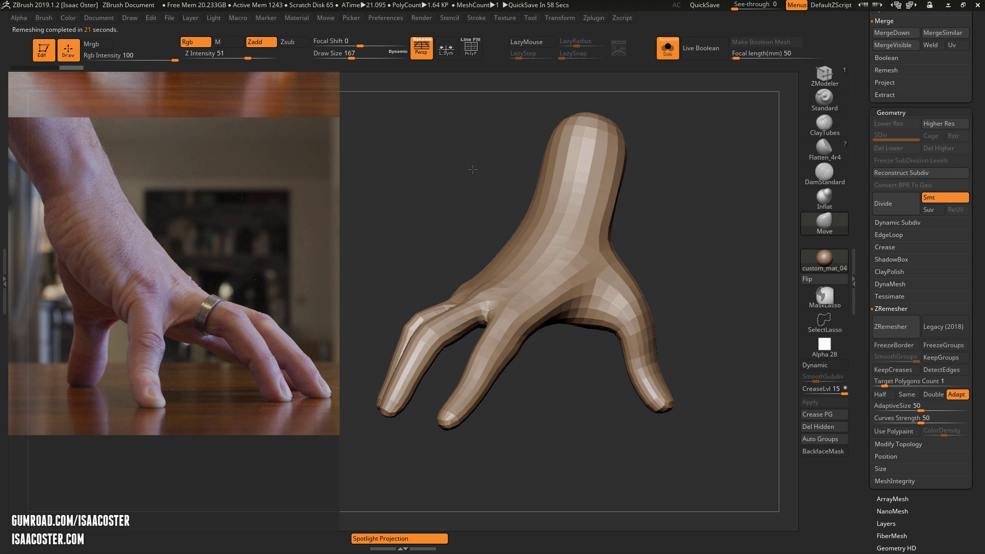
Show the polyframe on the remeshed hand and examine the edge flow around the knuckles and fingers.
{"action": "left_click_drag", "start_coordinate": [473, 170], "coordinate": [678, 279]}
{"action": "key", "text": "shift+f"}
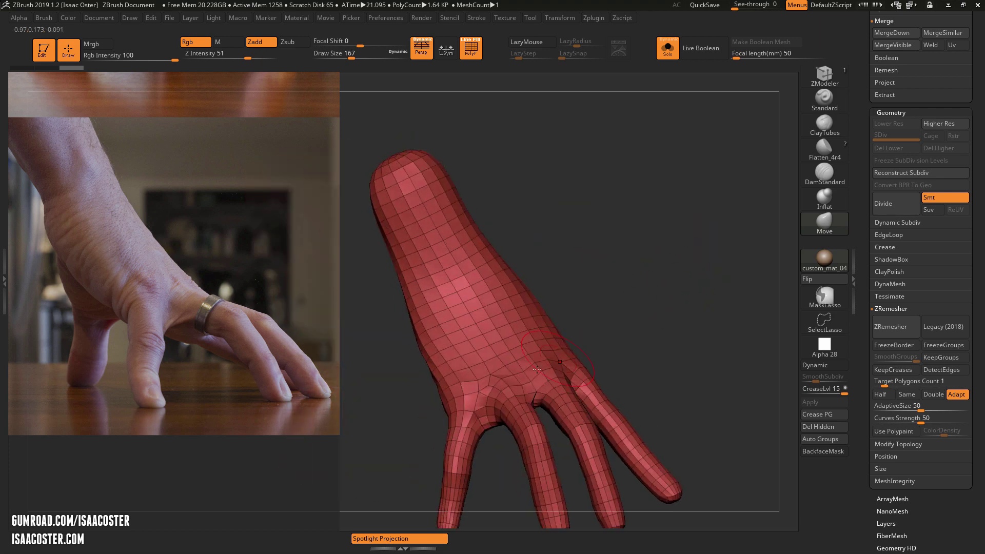
{"action": "left_click_drag", "start_coordinate": [638, 314], "coordinate": [522, 370]}
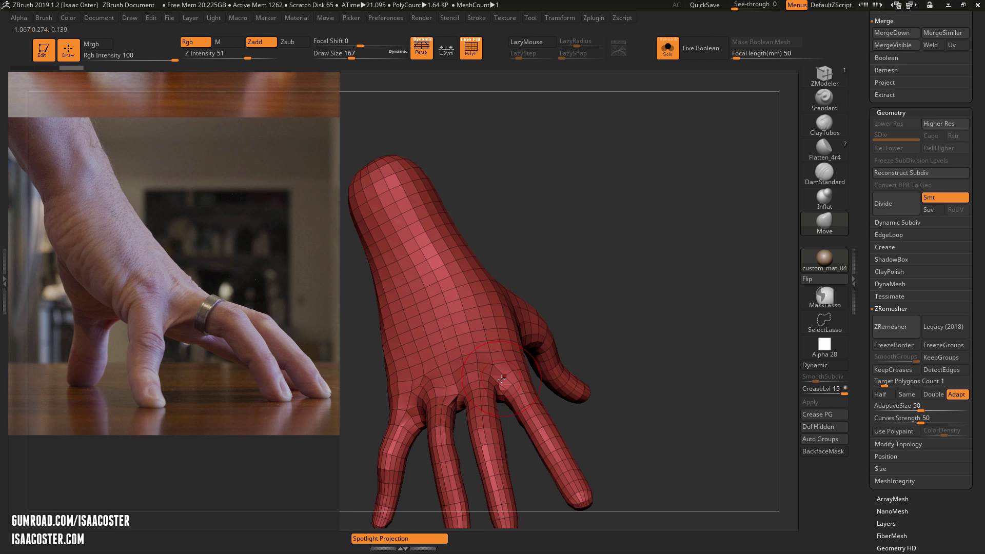
{"action": "left_click_drag", "start_coordinate": [517, 438], "coordinate": [480, 384]}
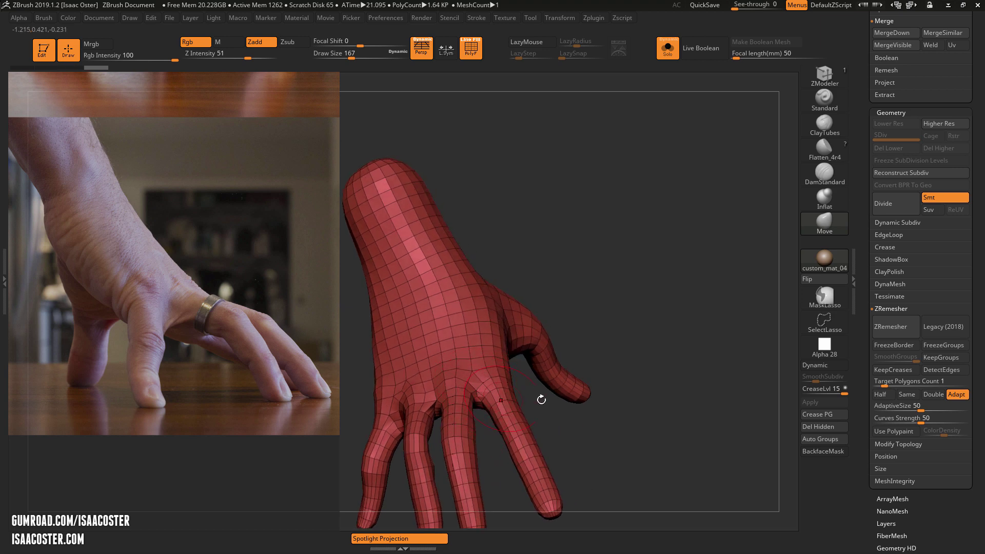
Turn off the polyframe and examine the original hand_two_08 subtool from the fingers' side.
{"action": "left_click_drag", "start_coordinate": [539, 398], "coordinate": [682, 215]}
{"action": "key", "text": "shift+f"}
{"action": "left_click_drag", "start_coordinate": [867, 106], "coordinate": [871, 226]}
{"action": "left_click", "coordinate": [894, 125]}
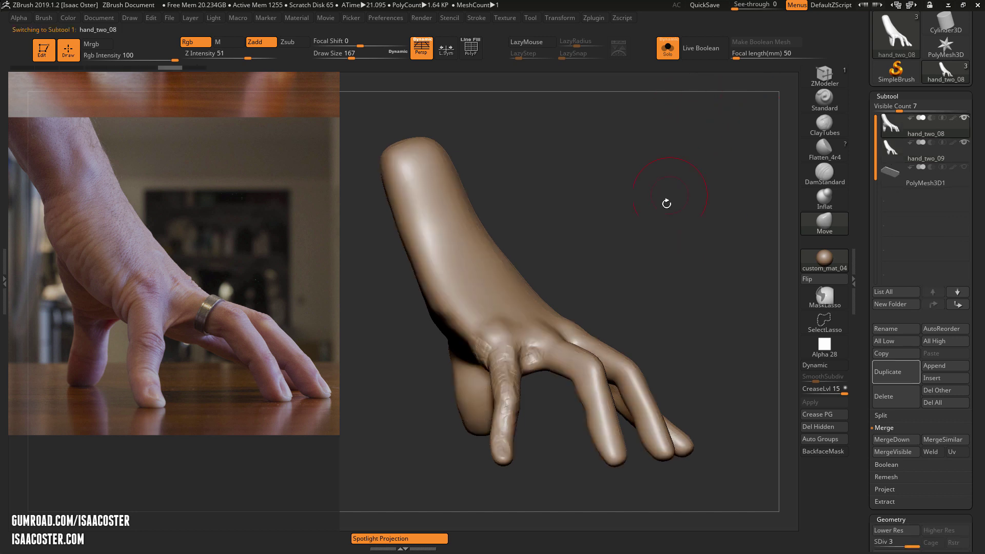
{"action": "mouse_move", "coordinate": [667, 204]}
{"action": "left_mouse_down"}
{"action": "mouse_move", "coordinate": [682, 205]}
{"action": "mouse_move", "coordinate": [674, 200]}
{"action": "left_mouse_up"}
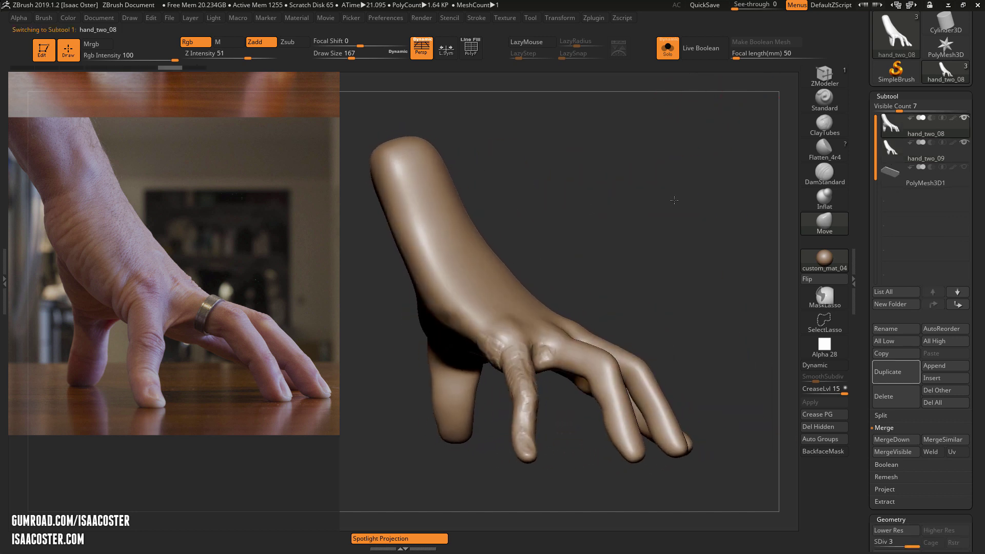
{"action": "left_click_drag", "start_coordinate": [616, 235], "coordinate": [804, 217]}
Hide hand_two_09 in the subtool list and compare the original and remeshed hands, ending on hand_two_09.
{"action": "left_click", "coordinate": [964, 143]}
{"action": "left_click", "coordinate": [903, 147]}
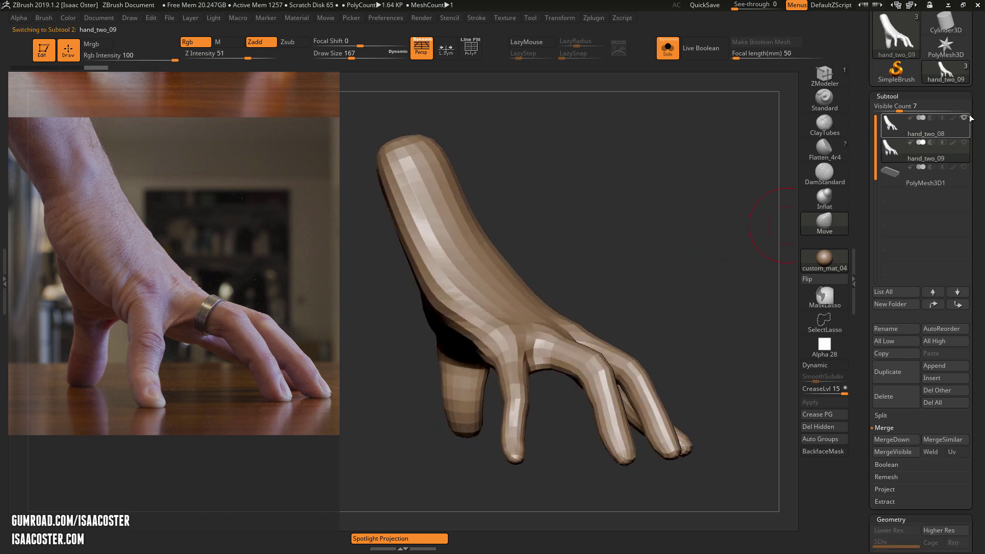
{"action": "left_click", "coordinate": [897, 126]}
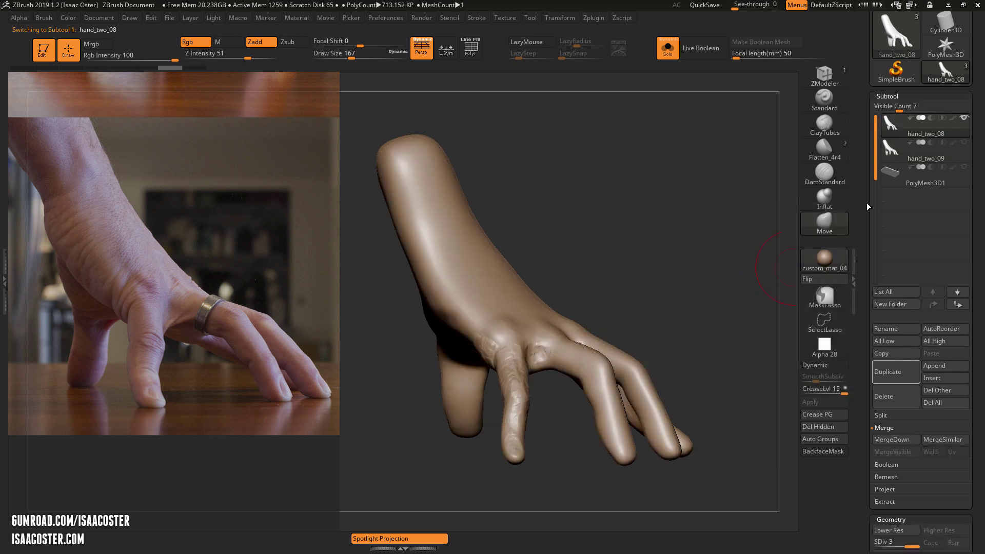
{"action": "left_click", "coordinate": [899, 154]}
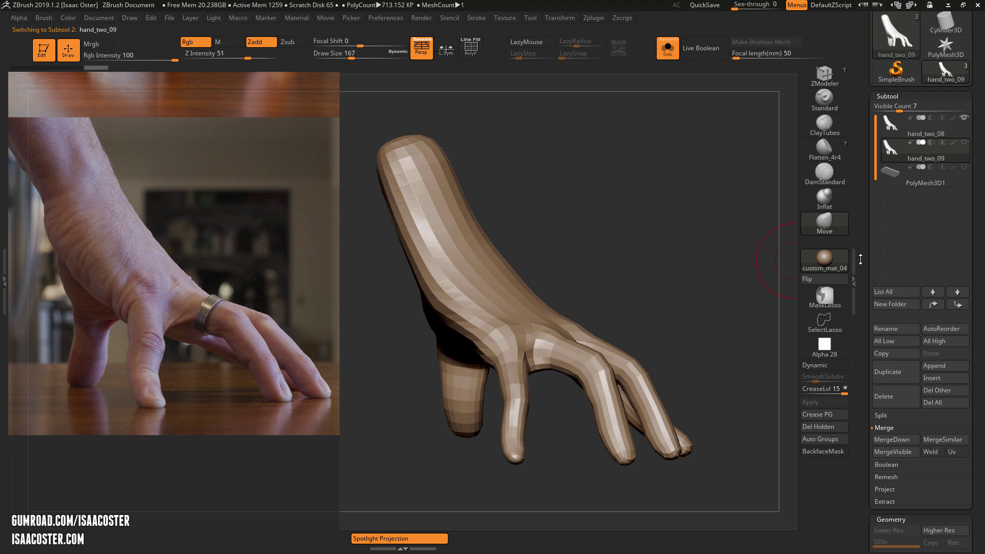
Subdivide hand_two_09 to level 2 and project the original hand's shape onto it with ProjectAll.
{"action": "left_click_drag", "start_coordinate": [861, 259], "coordinate": [860, 319]}
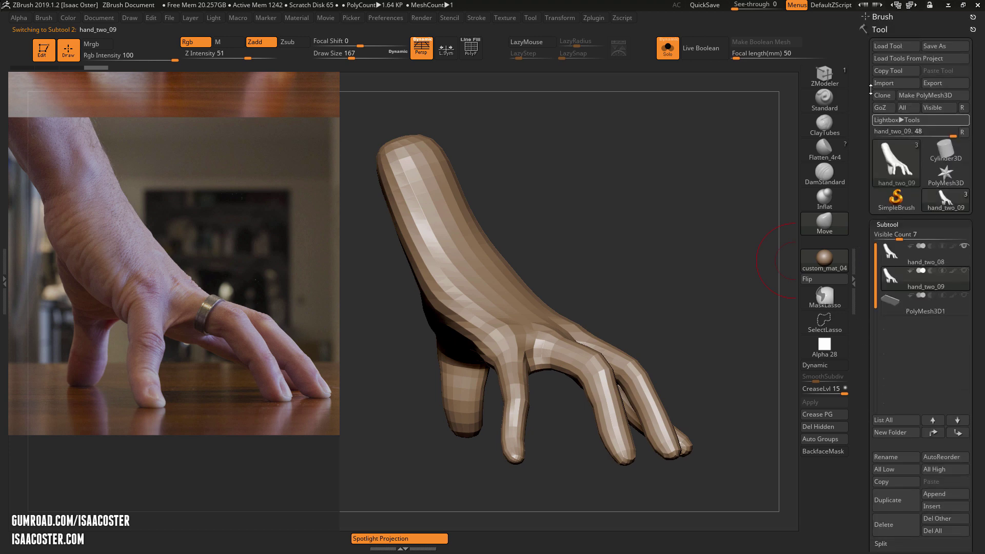
{"action": "left_click_drag", "start_coordinate": [866, 267], "coordinate": [865, 41]}
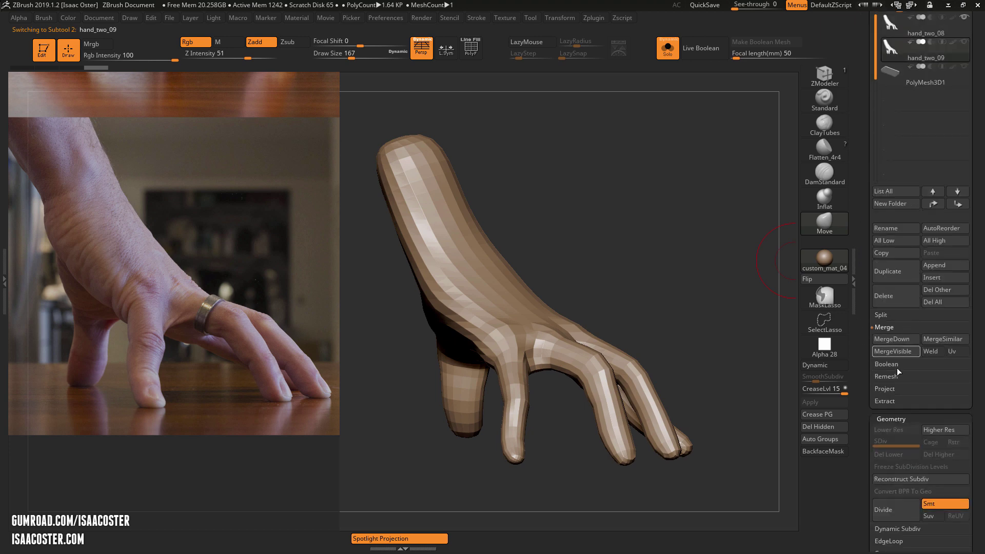
{"action": "left_click", "coordinate": [885, 389]}
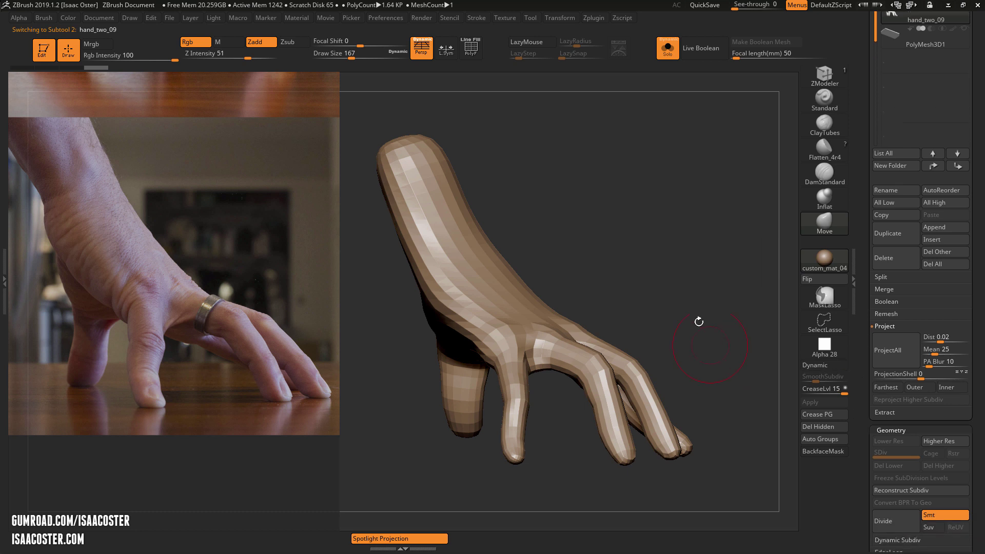
{"action": "key", "text": "ctrl+d"}
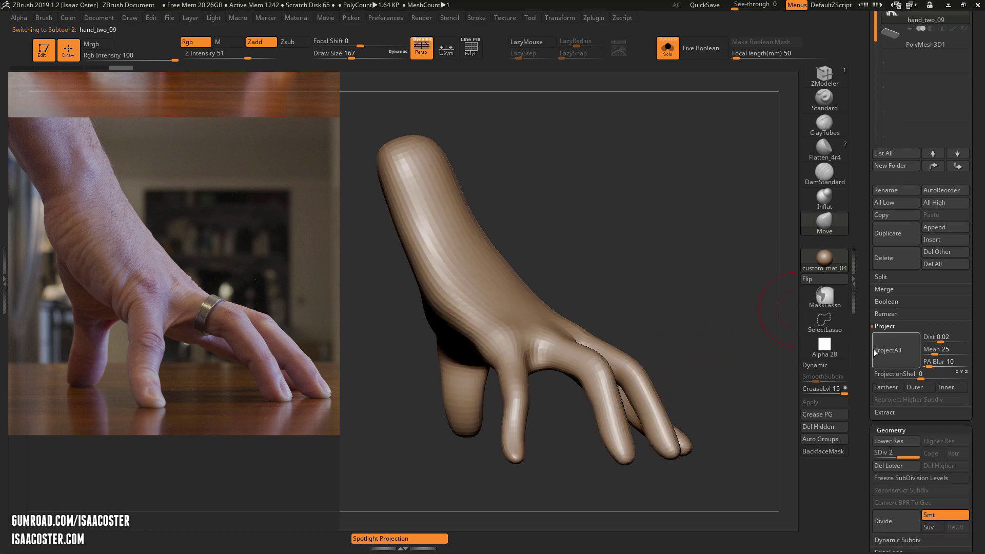
{"action": "left_click", "coordinate": [874, 348]}
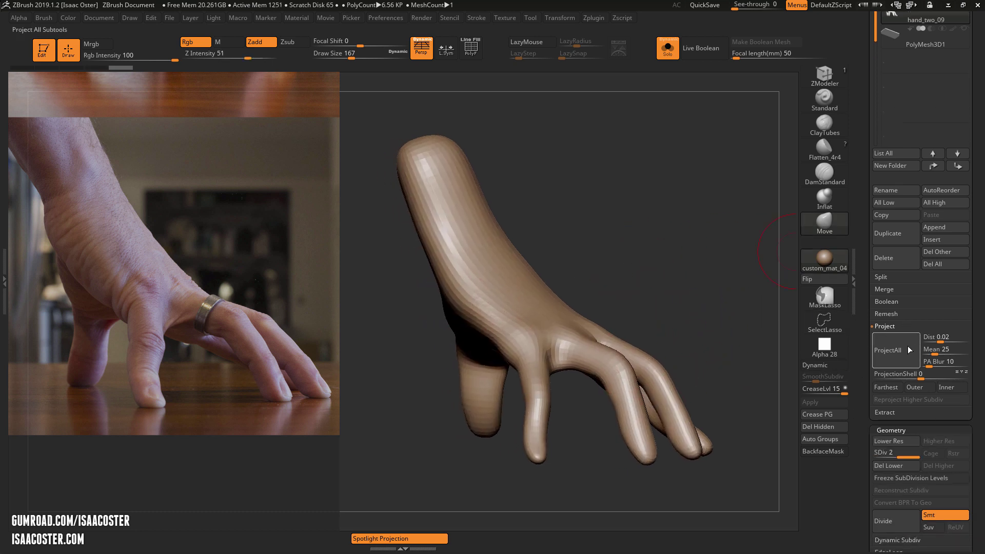
Add a third subdivision level to hand_two_09 and project the original hand's detail onto it again.
{"action": "mouse_move", "coordinate": [688, 283]}
{"action": "left_mouse_down"}
{"action": "mouse_move", "coordinate": [694, 272]}
{"action": "mouse_move", "coordinate": [629, 318]}
{"action": "mouse_move", "coordinate": [617, 315]}
{"action": "mouse_move", "coordinate": [638, 240]}
{"action": "mouse_move", "coordinate": [633, 306]}
{"action": "left_mouse_up"}
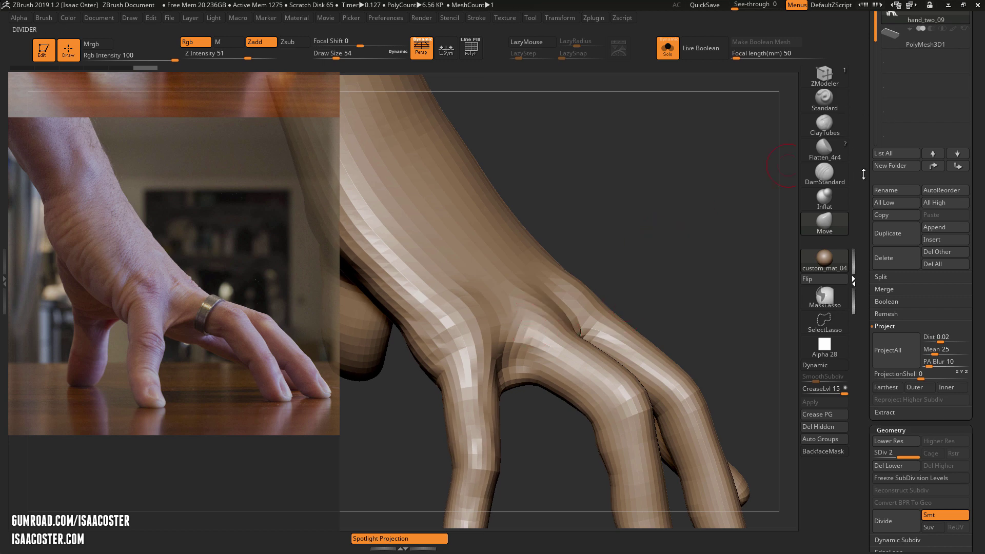
{"action": "left_click_drag", "start_coordinate": [864, 174], "coordinate": [857, 307]}
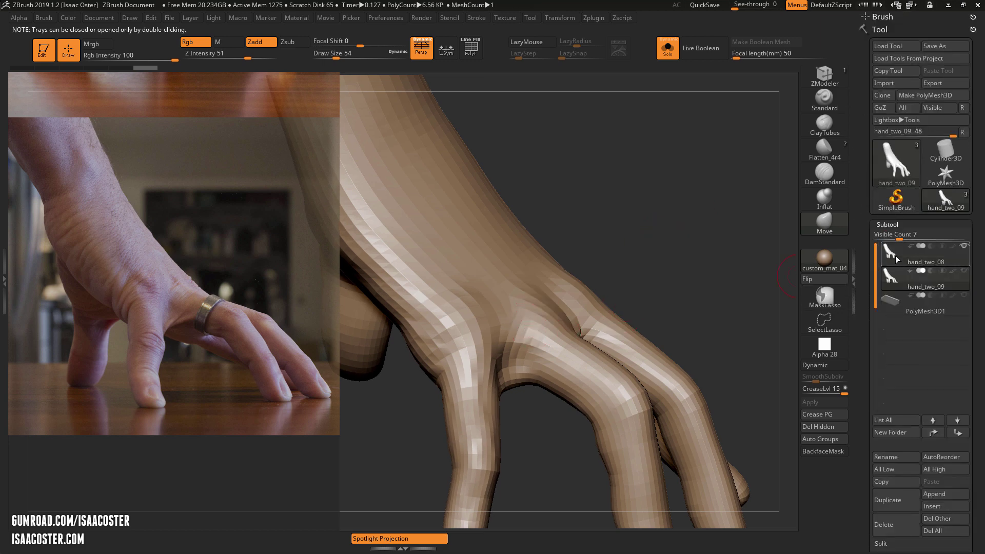
{"action": "mouse_move", "coordinate": [675, 246]}
{"action": "left_mouse_down"}
{"action": "mouse_move", "coordinate": [670, 236]}
{"action": "mouse_move", "coordinate": [639, 263]}
{"action": "left_mouse_up"}
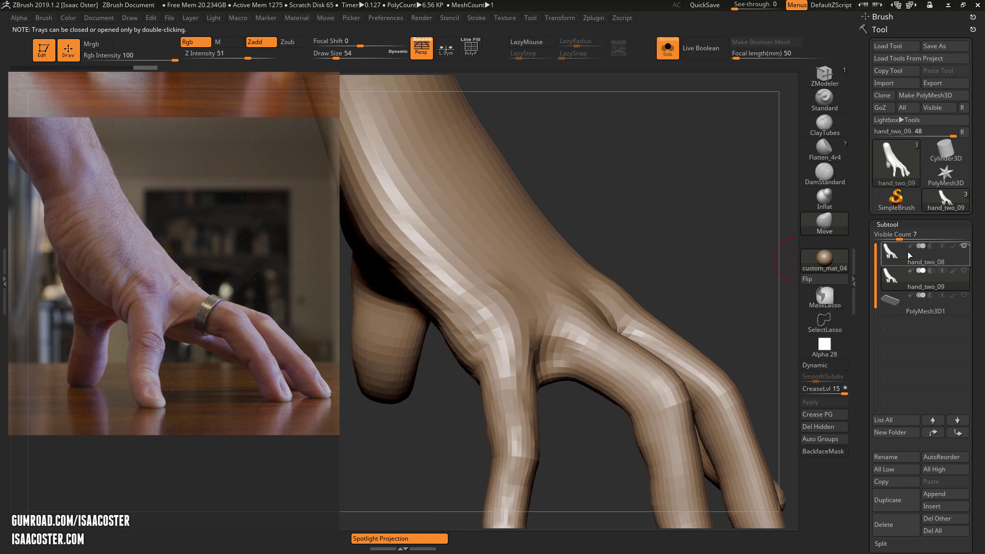
{"action": "left_click_drag", "start_coordinate": [645, 208], "coordinate": [692, 195]}
{"action": "key", "text": "d"}
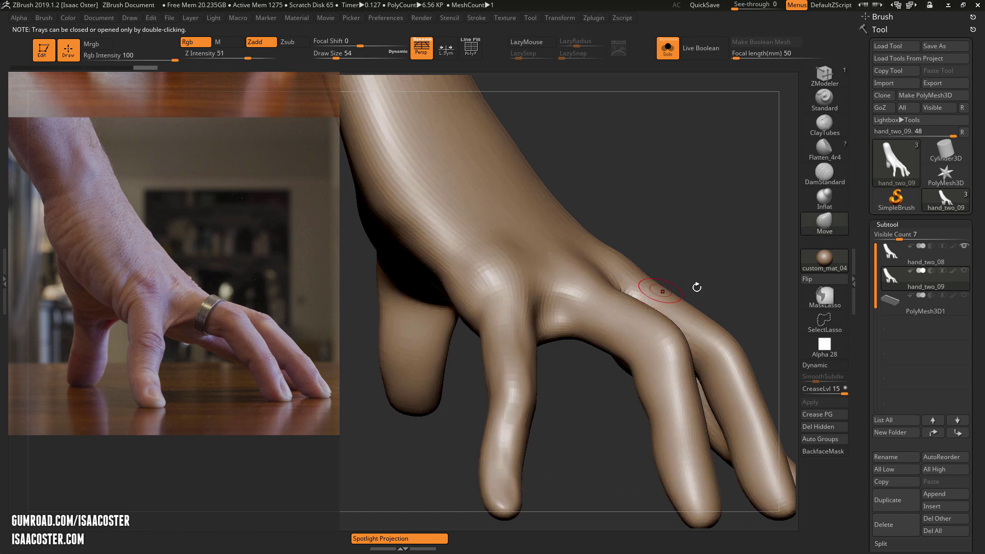
{"action": "scroll", "coordinate": [886, 335], "scroll_direction": "down", "scroll_amount": 5}
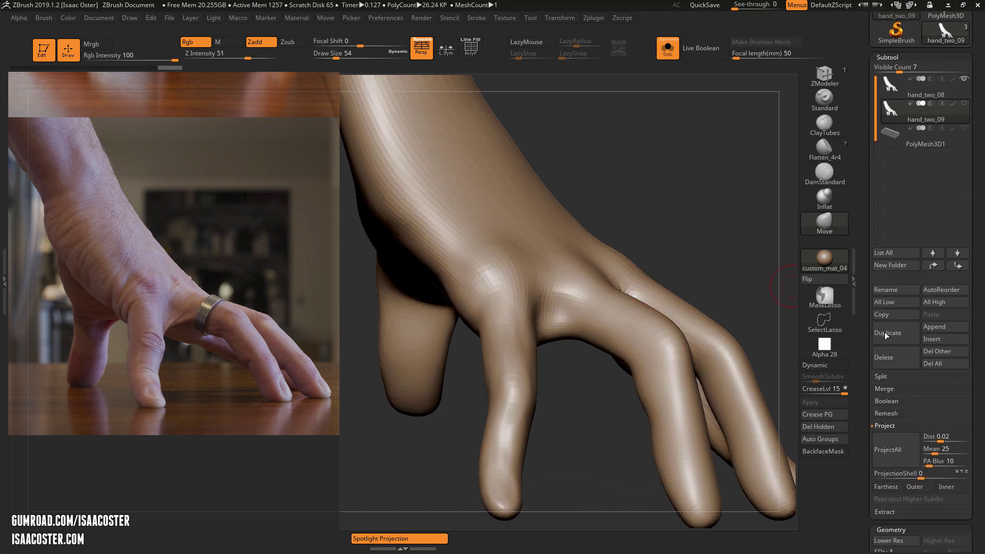
{"action": "left_click", "coordinate": [888, 452]}
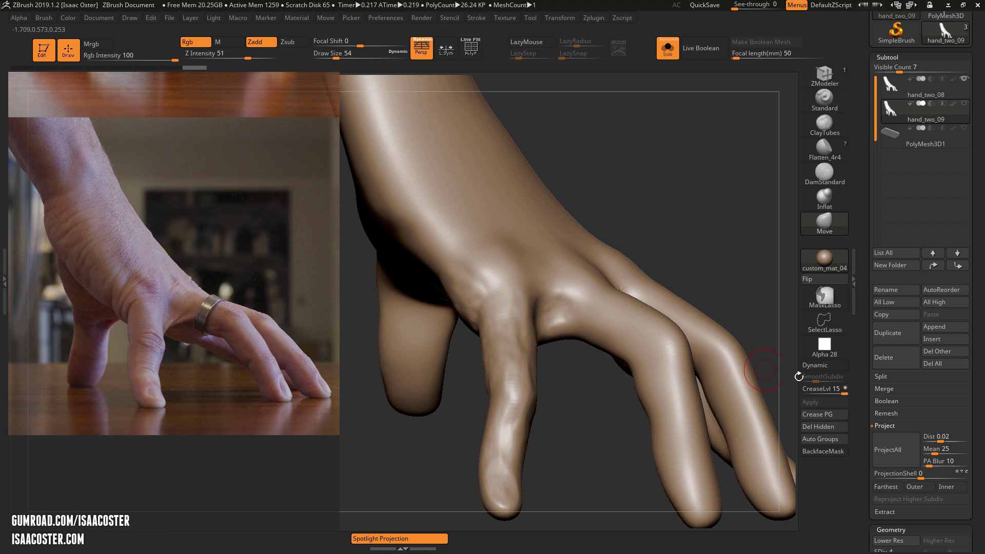
Add subdivision levels 4 and 5 to hand_two_09, projecting the original hand's detail after each one.
{"action": "key", "text": "d"}
{"action": "left_click", "coordinate": [888, 451]}
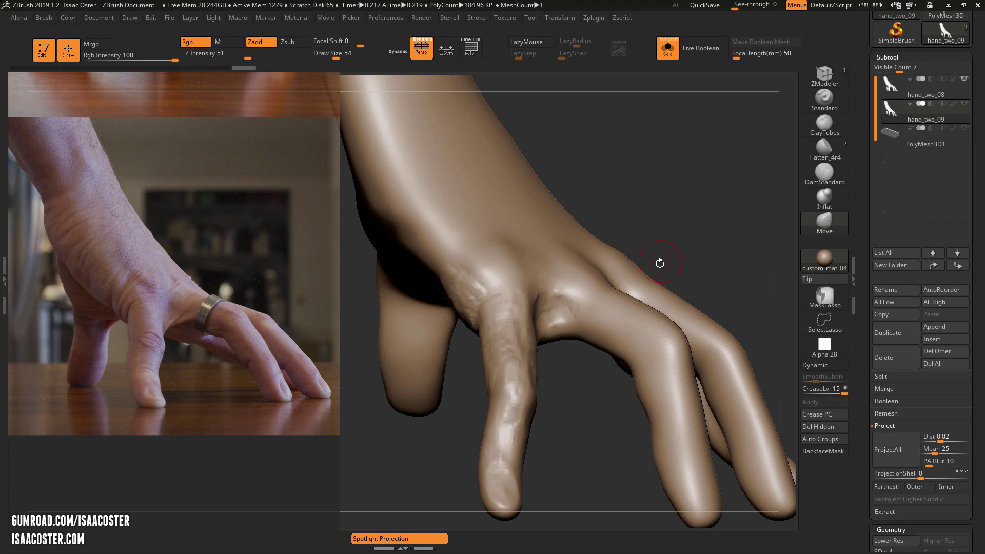
{"action": "left_click", "coordinate": [894, 109]}
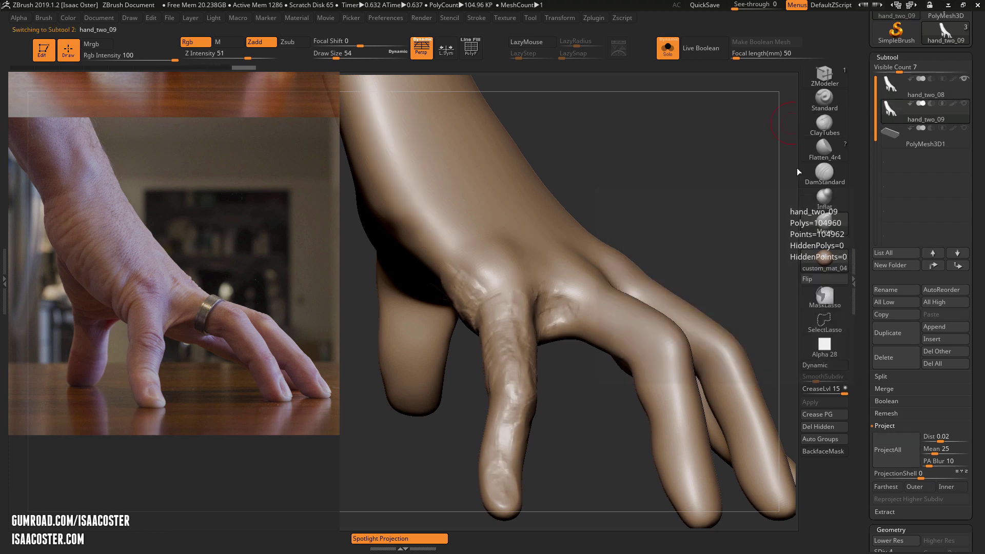
{"action": "left_click_drag", "start_coordinate": [682, 184], "coordinate": [725, 229]}
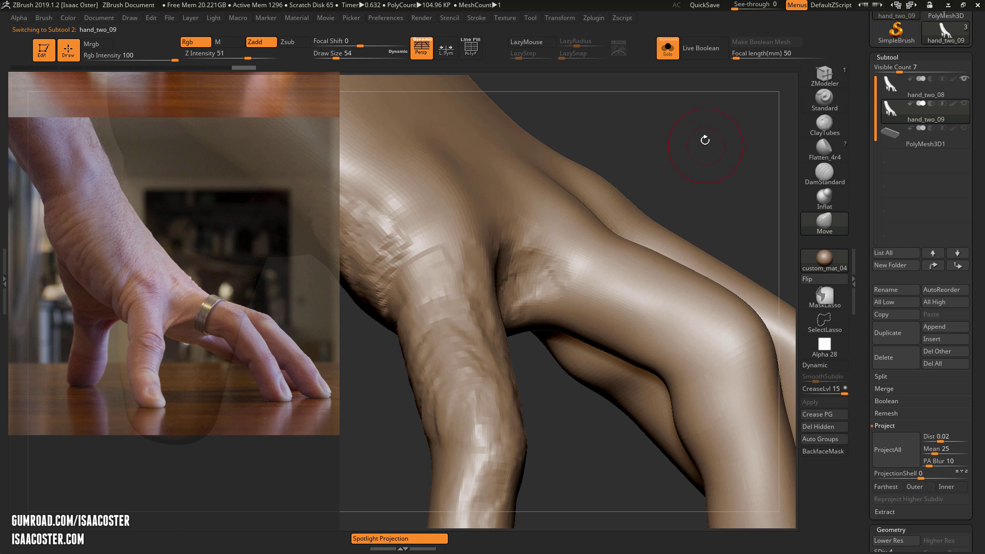
{"action": "left_click_drag", "start_coordinate": [704, 136], "coordinate": [730, 220]}
{"action": "key", "text": "d"}
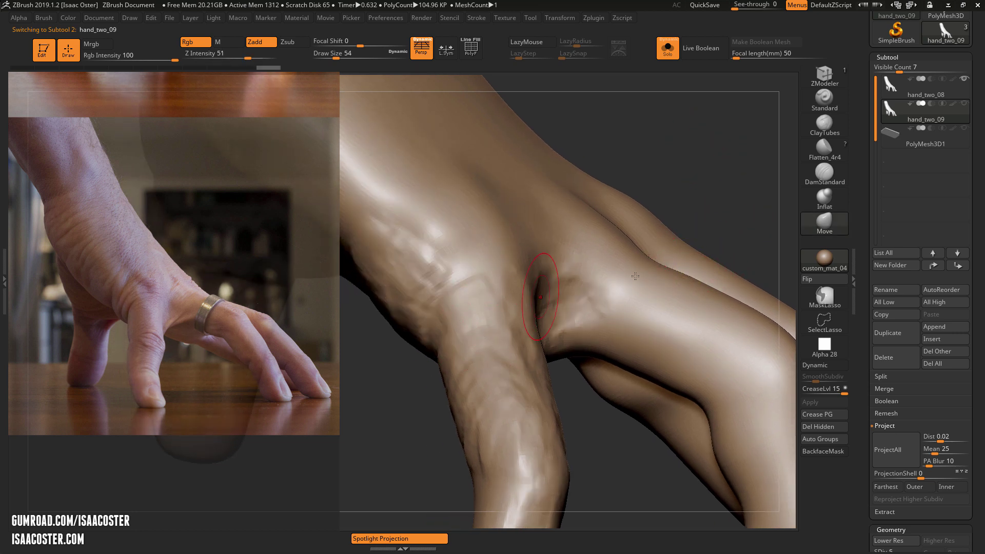
{"action": "left_click", "coordinate": [890, 449]}
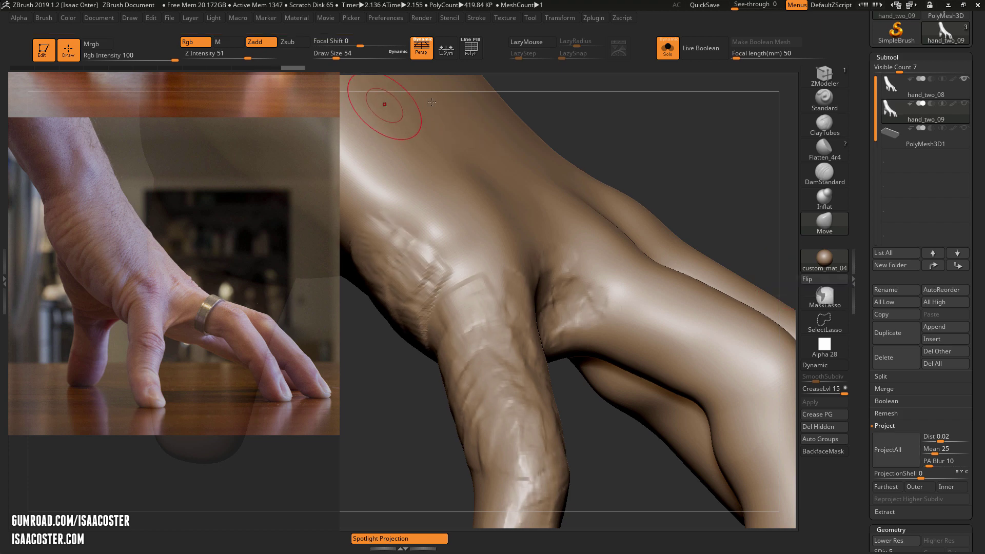
Compare the projected wrinkles and knuckles on hand_two_09 with the original hand_two_08.
{"action": "mouse_move", "coordinate": [706, 215]}
{"action": "left_mouse_down"}
{"action": "mouse_move", "coordinate": [704, 180]}
{"action": "mouse_move", "coordinate": [725, 185]}
{"action": "mouse_move", "coordinate": [710, 210]}
{"action": "left_mouse_up"}
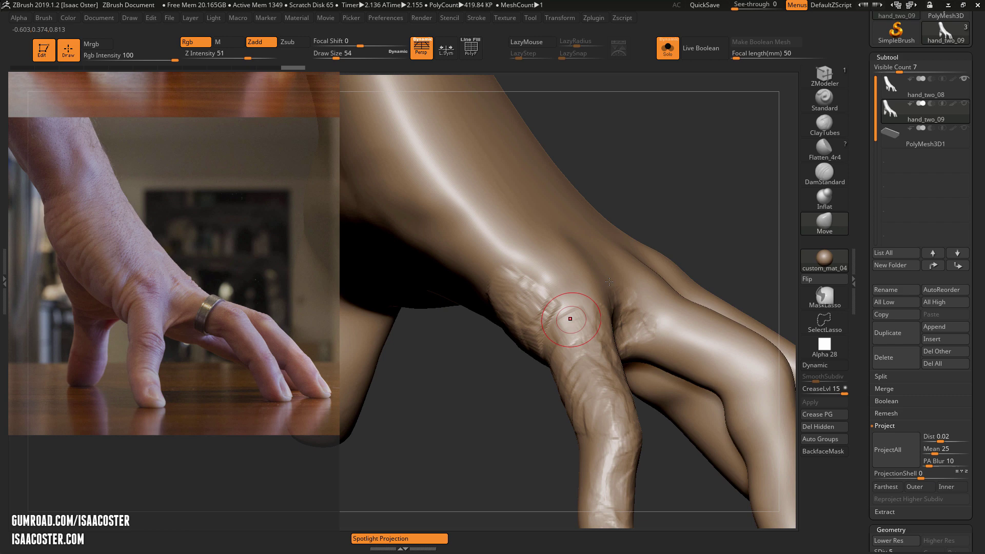
{"action": "left_click", "coordinate": [891, 91]}
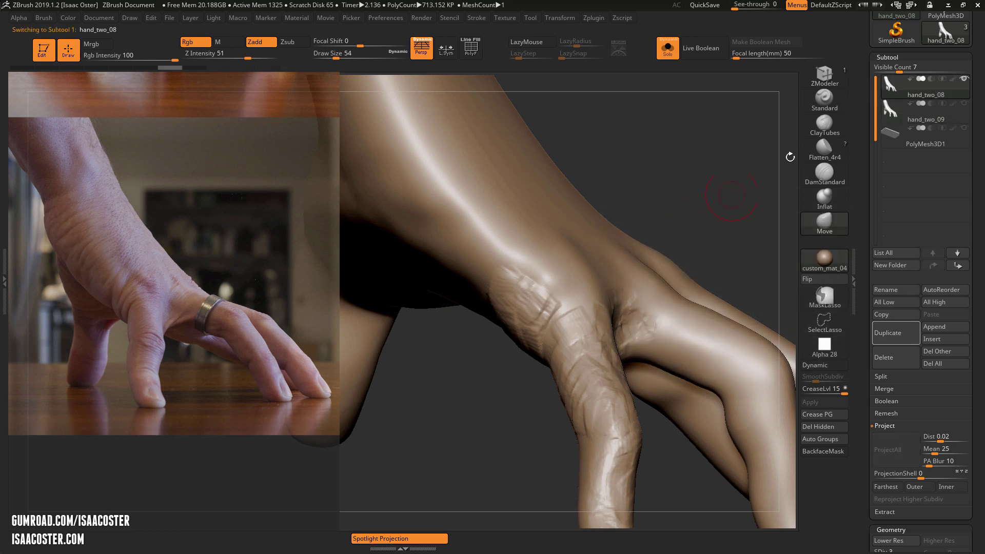
{"action": "mouse_move", "coordinate": [703, 207]}
{"action": "left_mouse_down"}
{"action": "mouse_move", "coordinate": [726, 196]}
{"action": "mouse_move", "coordinate": [725, 221]}
{"action": "mouse_move", "coordinate": [635, 191]}
{"action": "left_mouse_up"}
{"action": "left_click_drag", "start_coordinate": [739, 206], "coordinate": [702, 197]}
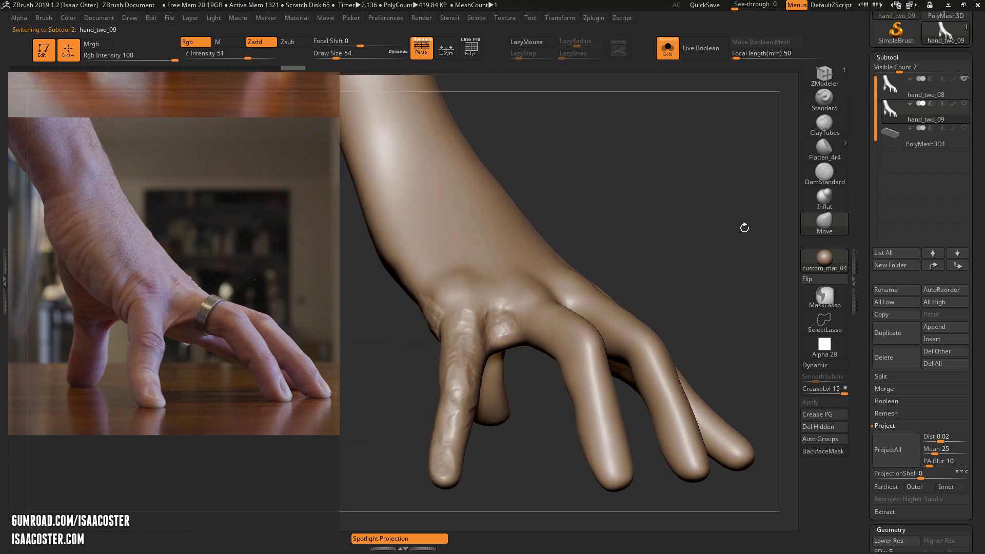
Delete the original hand_two_08 subtool.
{"action": "left_click", "coordinate": [891, 86]}
{"action": "left_click", "coordinate": [895, 352]}
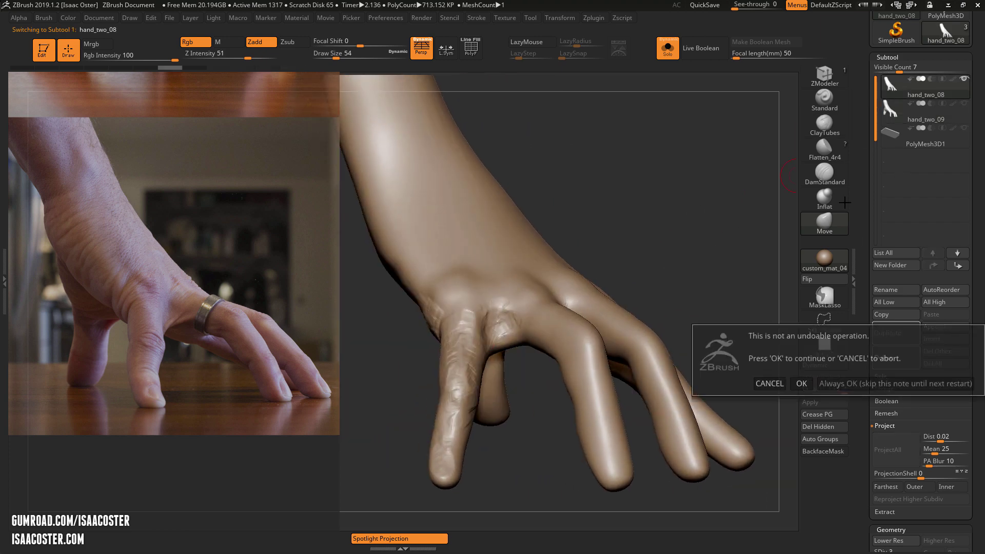
{"action": "left_click", "coordinate": [805, 386]}
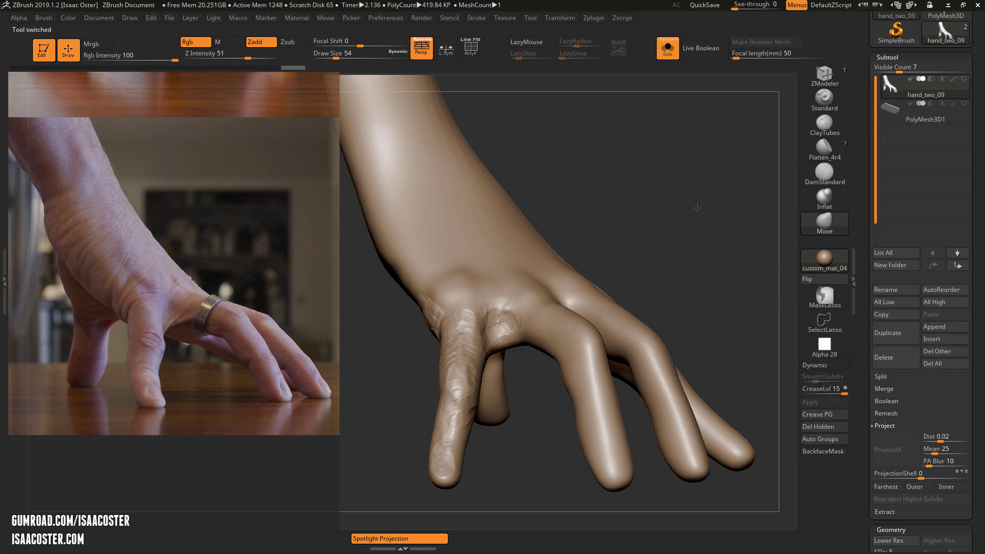
Show the polyframe on hand_two_09, lower it to subdivision level 1 and activate the Move brush.
{"action": "left_click_drag", "start_coordinate": [697, 208], "coordinate": [713, 244]}
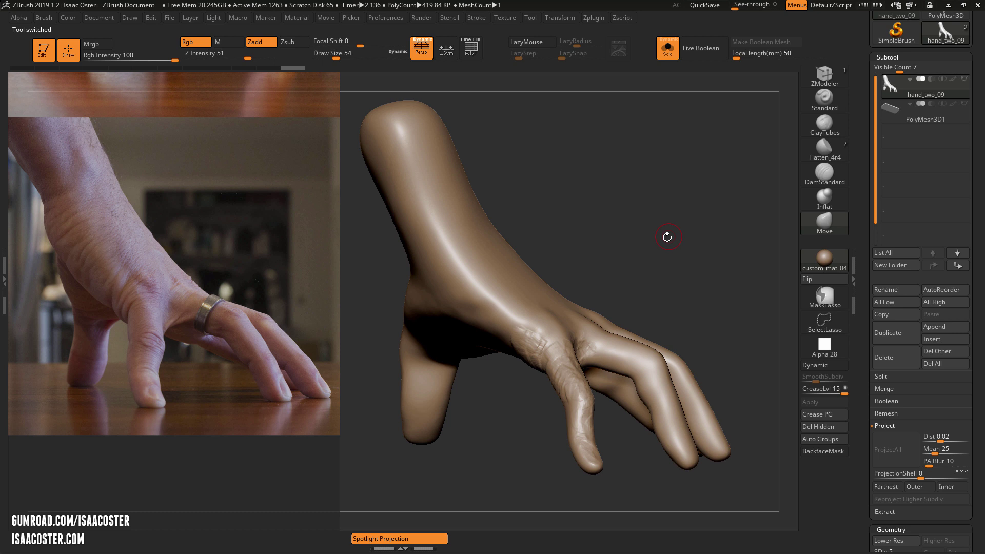
{"action": "mouse_move", "coordinate": [668, 236]}
{"action": "left_mouse_down"}
{"action": "mouse_move", "coordinate": [693, 263]}
{"action": "mouse_move", "coordinate": [677, 270]}
{"action": "mouse_move", "coordinate": [522, 214]}
{"action": "mouse_move", "coordinate": [486, 277]}
{"action": "mouse_move", "coordinate": [486, 256]}
{"action": "left_mouse_up"}
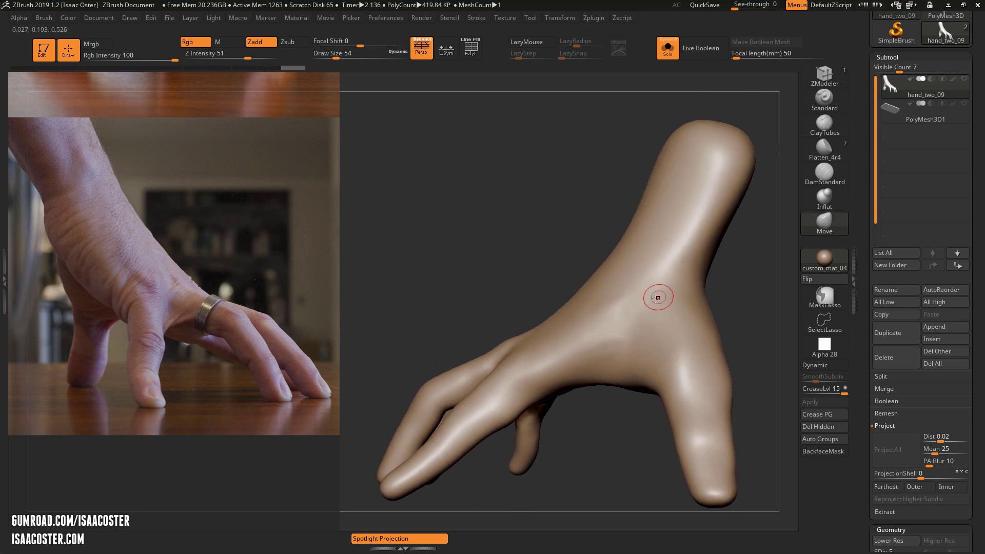
{"action": "left_click_drag", "start_coordinate": [653, 301], "coordinate": [560, 264]}
{"action": "key", "text": "shift+f"}
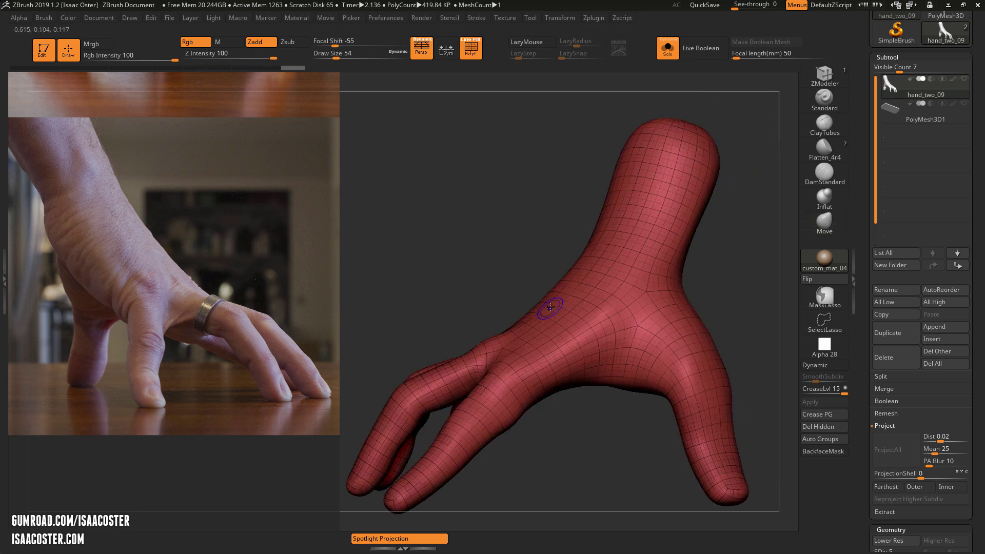
{"action": "key", "text": "shift+d"}
{"action": "key", "text": "shift+d"}
{"action": "key", "text": "shift+d"}
{"action": "key", "text": "shift+d"}
{"action": "key", "text": "b"}
{"action": "key", "text": "m"}
{"action": "key", "text": "v"}
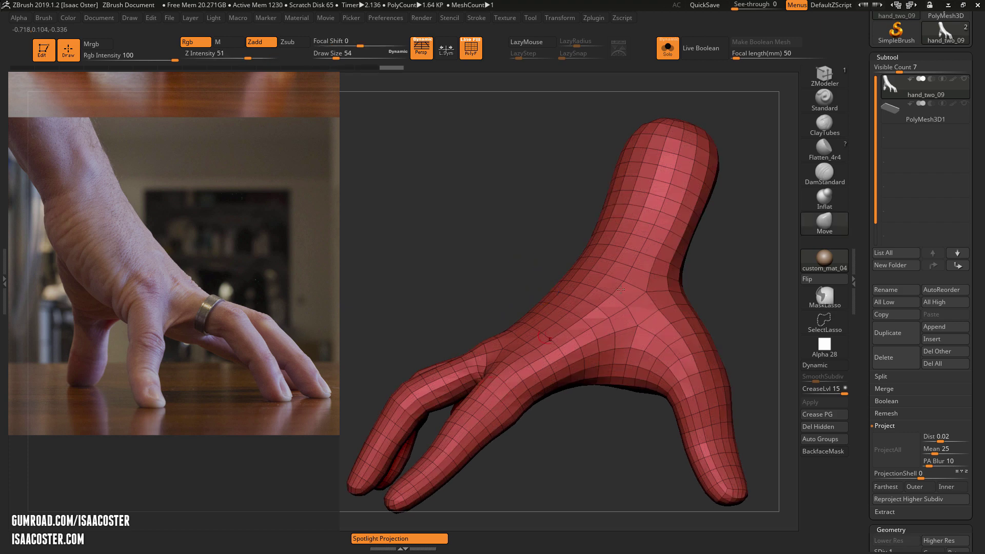
Inspect the lowest-level topology around the hand and turn off the polyframe.
{"action": "left_click_drag", "start_coordinate": [483, 235], "coordinate": [590, 259]}
{"action": "left_click_drag", "start_coordinate": [473, 430], "coordinate": [697, 259]}
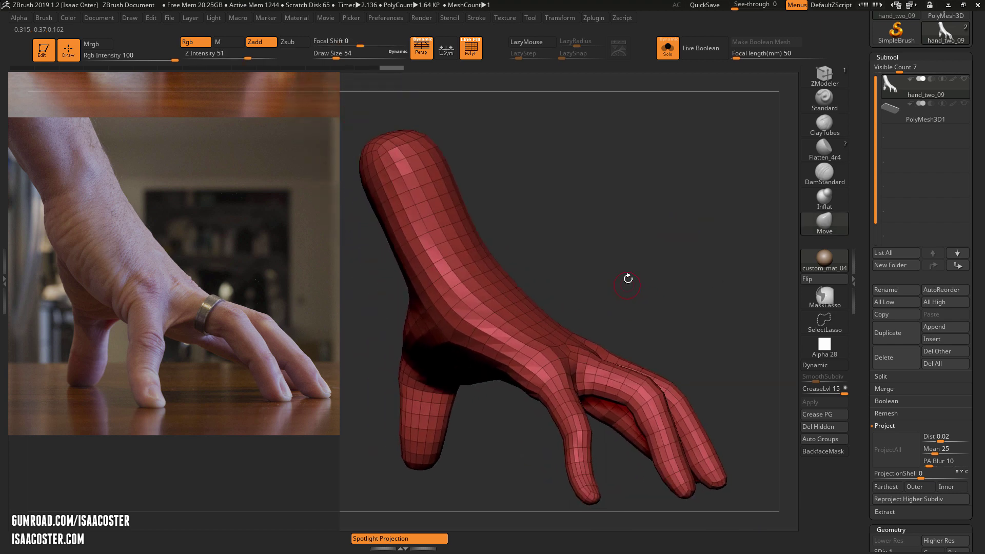
{"action": "key", "text": "shift+f"}
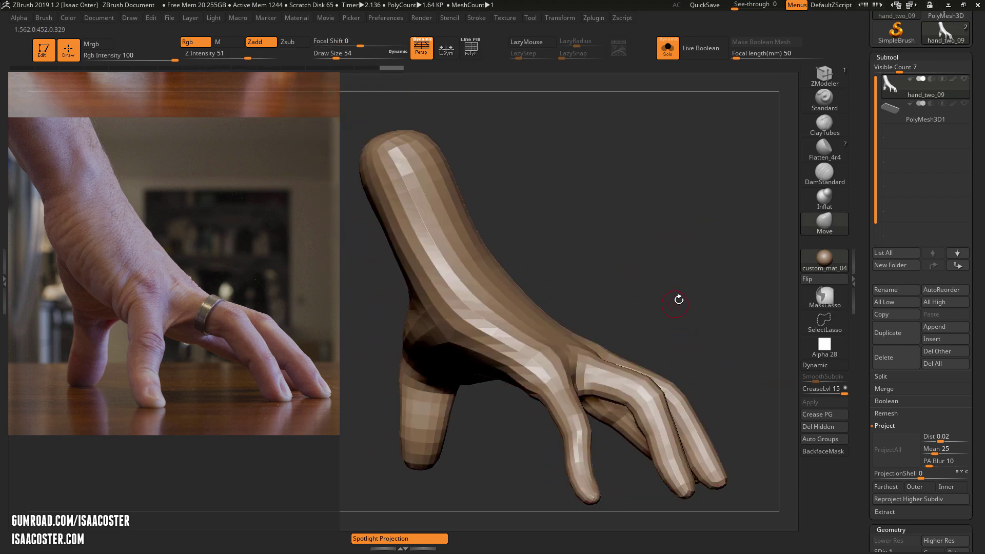
Step the hand up through its subdivision levels to the highest and back down to level 1.
{"action": "mouse_move", "coordinate": [680, 301]}
{"action": "left_mouse_down"}
{"action": "mouse_move", "coordinate": [650, 297]}
{"action": "mouse_move", "coordinate": [666, 297]}
{"action": "mouse_move", "coordinate": [719, 222]}
{"action": "left_mouse_up"}
{"action": "key", "text": "d"}
{"action": "key", "text": "d"}
{"action": "key", "text": "d"}
{"action": "key", "text": "d"}
{"action": "key", "text": "shift+d"}
{"action": "key", "text": "shift+d"}
{"action": "key", "text": "shift+d"}
{"action": "key", "text": "shift+d"}
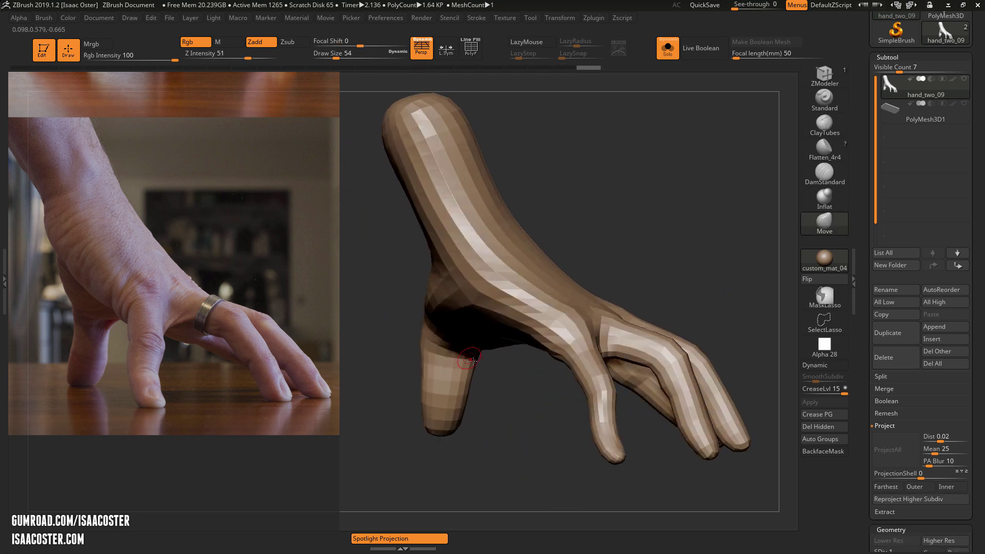
Set the Move brush's draw size to 245 for broad changes to the lowest-level hand.
{"action": "key", "text": "s"}
{"action": "mouse_move", "coordinate": [460, 376]}
{"action": "left_mouse_down"}
{"action": "mouse_move", "coordinate": [478, 376]}
{"action": "mouse_move", "coordinate": [456, 391]}
{"action": "mouse_move", "coordinate": [462, 413]}
{"action": "mouse_move", "coordinate": [436, 408]}
{"action": "left_mouse_up"}
{"action": "key", "text": "s"}
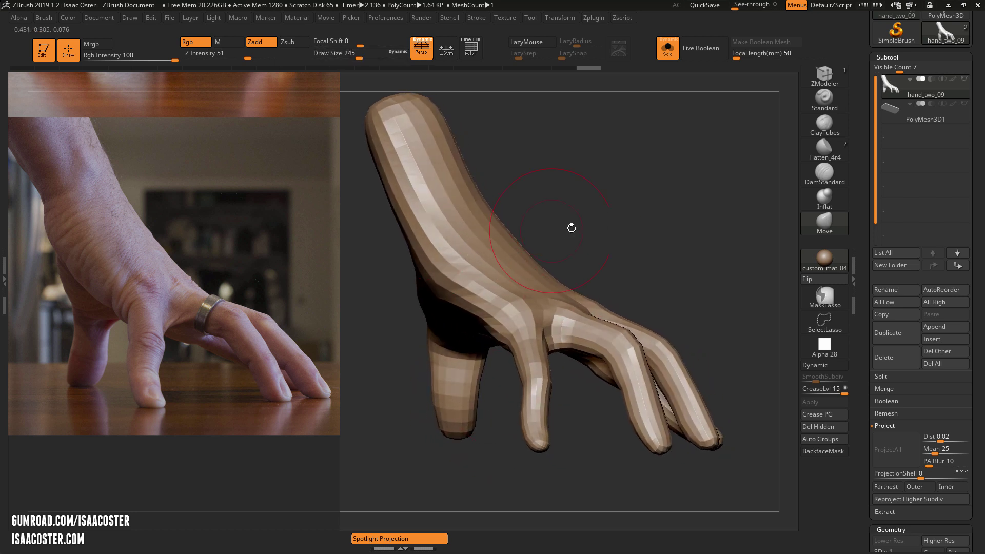
{"action": "left_click_drag", "start_coordinate": [572, 226], "coordinate": [657, 219], "text": "alt"}
{"action": "scroll", "coordinate": [882, 469], "scroll_direction": "down", "scroll_amount": 10}
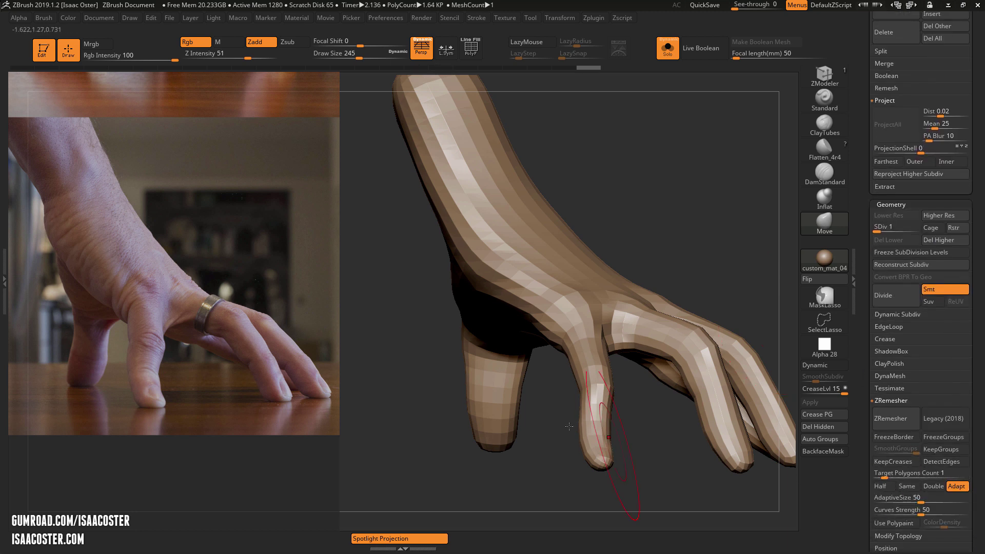
Reshape the thumb and the heel of the palm with the Move brush, reducing its draw size to 223 and 182.
{"action": "key", "text": "s"}
{"action": "mouse_move", "coordinate": [494, 437]}
{"action": "left_mouse_down"}
{"action": "mouse_move", "coordinate": [508, 417]}
{"action": "mouse_move", "coordinate": [528, 417]}
{"action": "mouse_move", "coordinate": [467, 415]}
{"action": "mouse_move", "coordinate": [477, 407]}
{"action": "mouse_move", "coordinate": [460, 389]}
{"action": "mouse_move", "coordinate": [477, 367]}
{"action": "mouse_move", "coordinate": [522, 379]}
{"action": "left_mouse_up"}
{"action": "key", "text": "s"}
{"action": "key", "text": "s"}
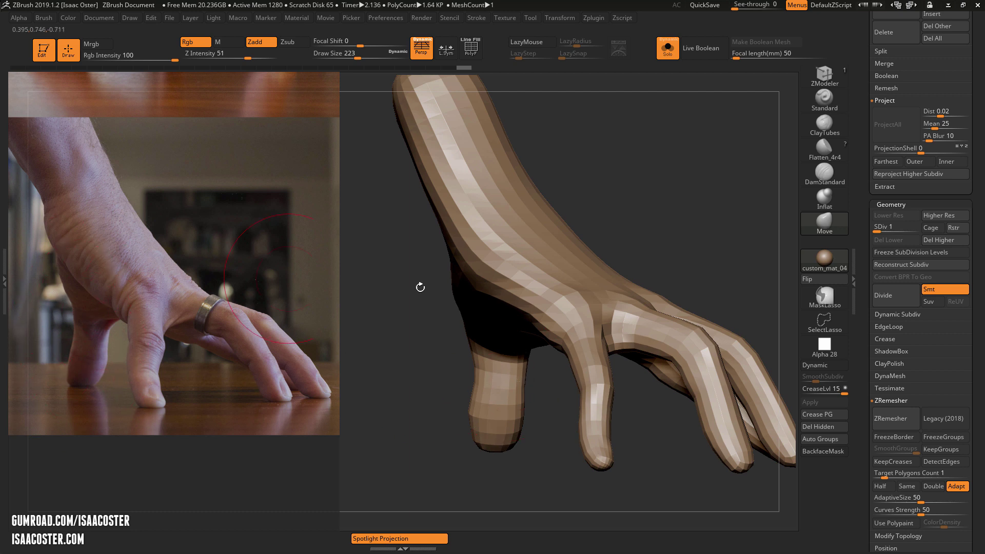
{"action": "left_click_drag", "start_coordinate": [454, 318], "coordinate": [459, 330]}
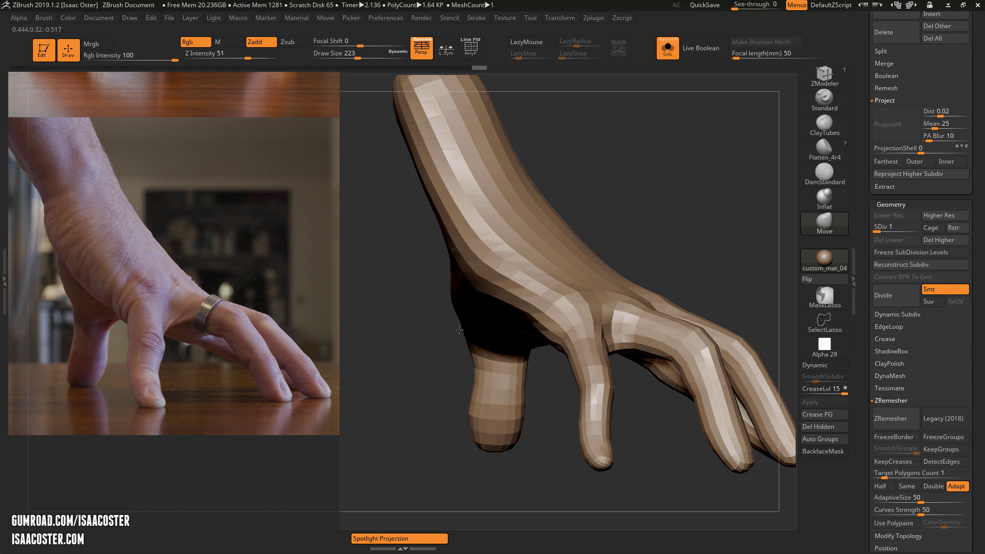
{"action": "key", "text": "s"}
{"action": "left_click_drag", "start_coordinate": [464, 419], "coordinate": [476, 439]}
{"action": "key", "text": "s"}
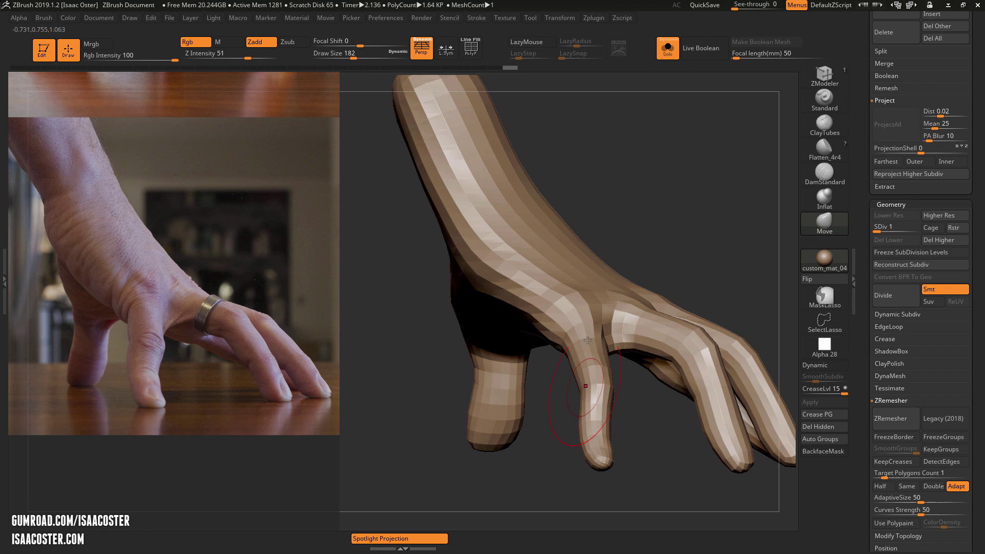
Frame the backlit palm-side photo as the enlarged Spotlight reference and flip it horizontally, beside the palm side of the hand.
{"action": "mouse_move", "coordinate": [651, 467]}
{"action": "left_mouse_down"}
{"action": "mouse_move", "coordinate": [681, 469]}
{"action": "mouse_move", "coordinate": [641, 462]}
{"action": "left_mouse_up"}
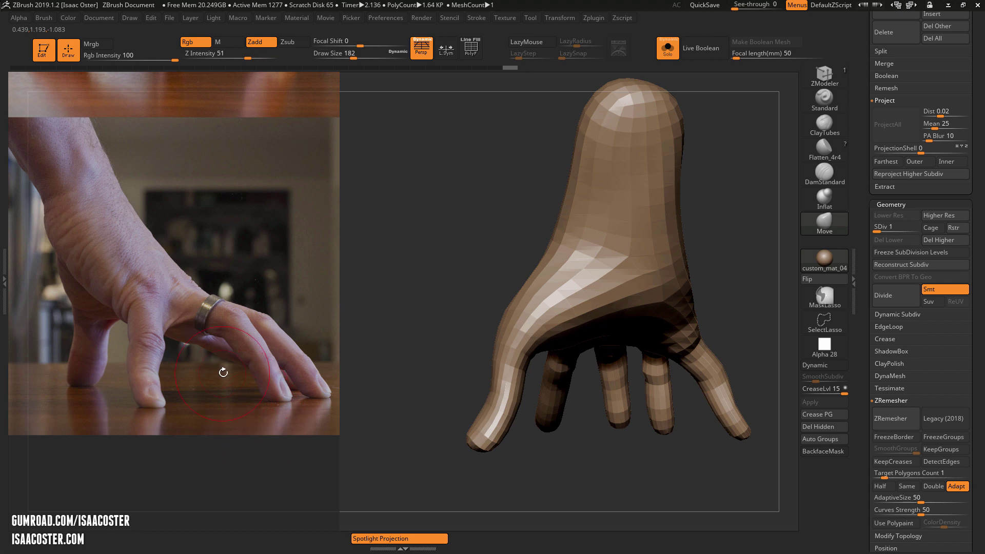
{"action": "key", "text": "z"}
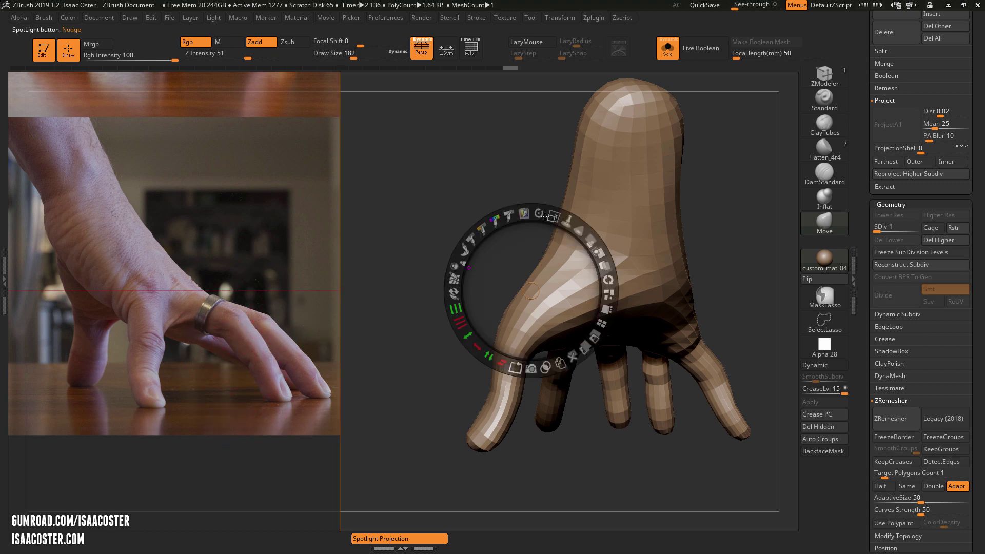
{"action": "left_click_drag", "start_coordinate": [553, 216], "coordinate": [500, 218]}
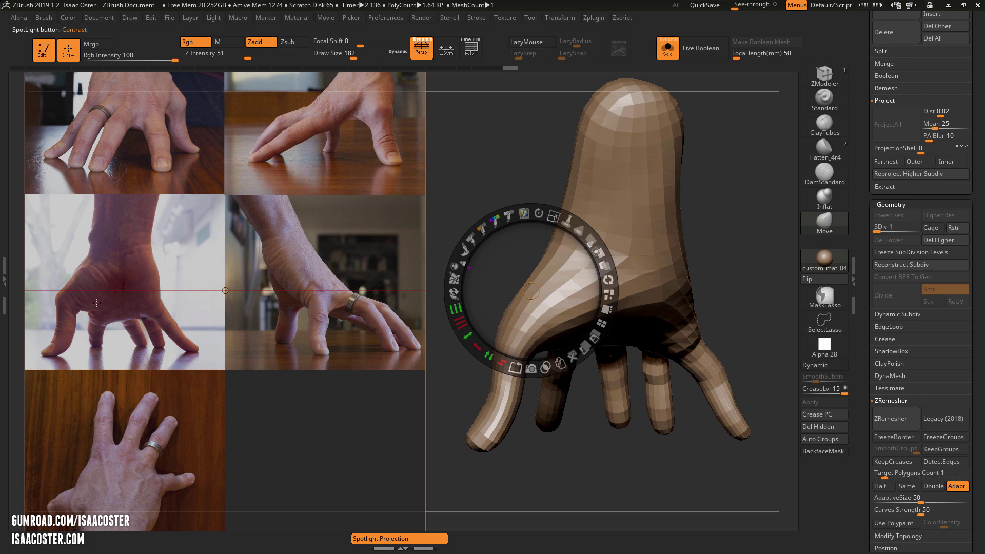
{"action": "left_click", "coordinate": [501, 363]}
{"action": "left_click_drag", "start_coordinate": [496, 264], "coordinate": [280, 273]}
{"action": "left_click_drag", "start_coordinate": [339, 227], "coordinate": [549, 253]}
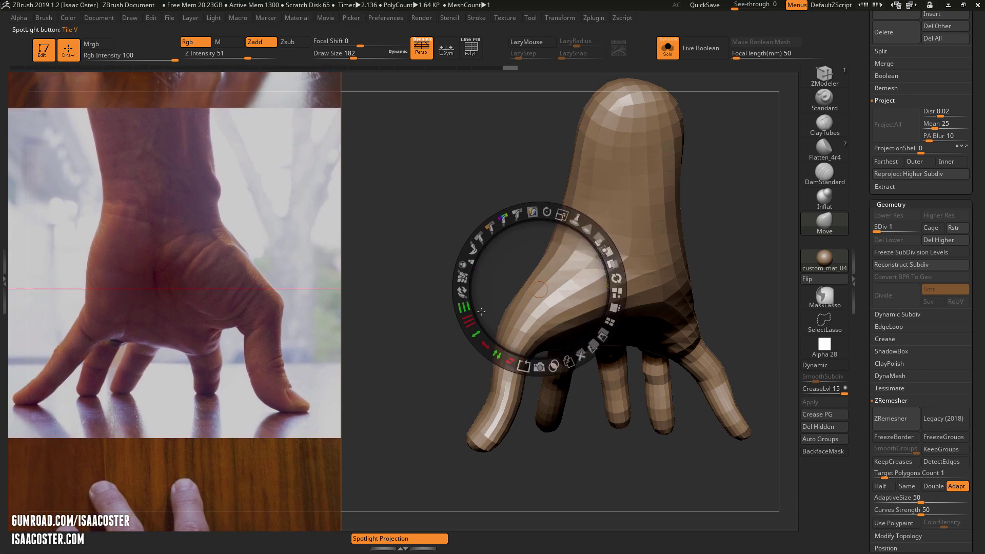
{"action": "key", "text": "z"}
Raise the hand to subdivision level 5 and delete its lower subdivision levels.
{"action": "left_click_drag", "start_coordinate": [867, 289], "coordinate": [866, 272]}
{"action": "key", "text": "ctrl+d"}
{"action": "key", "text": "ctrl+d"}
{"action": "key", "text": "ctrl+d"}
{"action": "key", "text": "ctrl+d"}
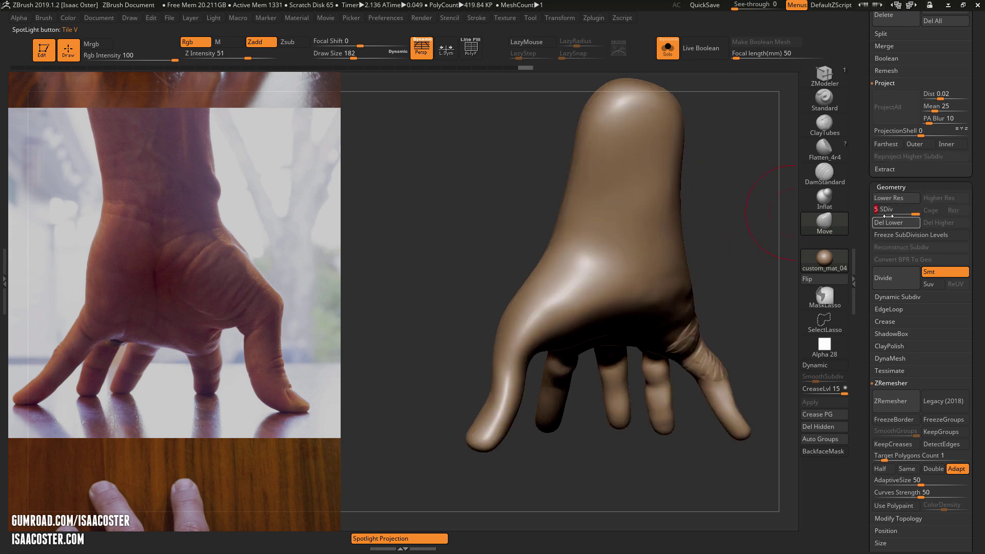
{"action": "left_click", "coordinate": [899, 225]}
Mirror the whole hand with the Deformation Mirror operation.
{"action": "left_click_drag", "start_coordinate": [866, 303], "coordinate": [865, 179]}
{"action": "left_click_drag", "start_coordinate": [916, 141], "coordinate": [916, 198]}
{"action": "left_click", "coordinate": [903, 235]}
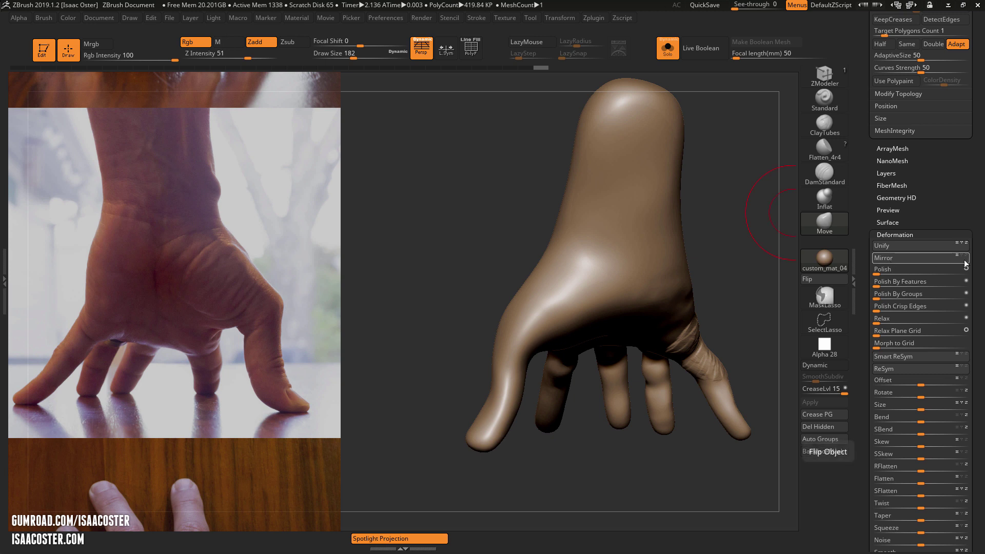
{"action": "left_click", "coordinate": [937, 259]}
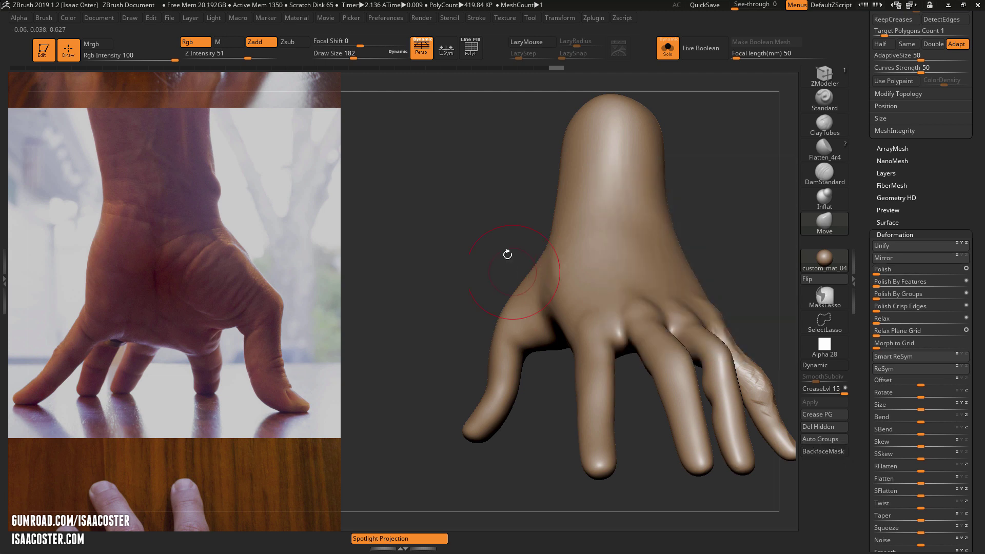
Examine the mirrored hand from the palm and thumb sides against the palm-side reference photo, with the Move brush active.
{"action": "mouse_move", "coordinate": [508, 255]}
{"action": "left_mouse_down"}
{"action": "mouse_move", "coordinate": [622, 286]}
{"action": "mouse_move", "coordinate": [692, 268]}
{"action": "mouse_move", "coordinate": [700, 235]}
{"action": "mouse_move", "coordinate": [686, 247]}
{"action": "left_mouse_up"}
{"action": "key", "text": "b"}
{"action": "key", "text": "m"}
{"action": "key", "text": "v"}
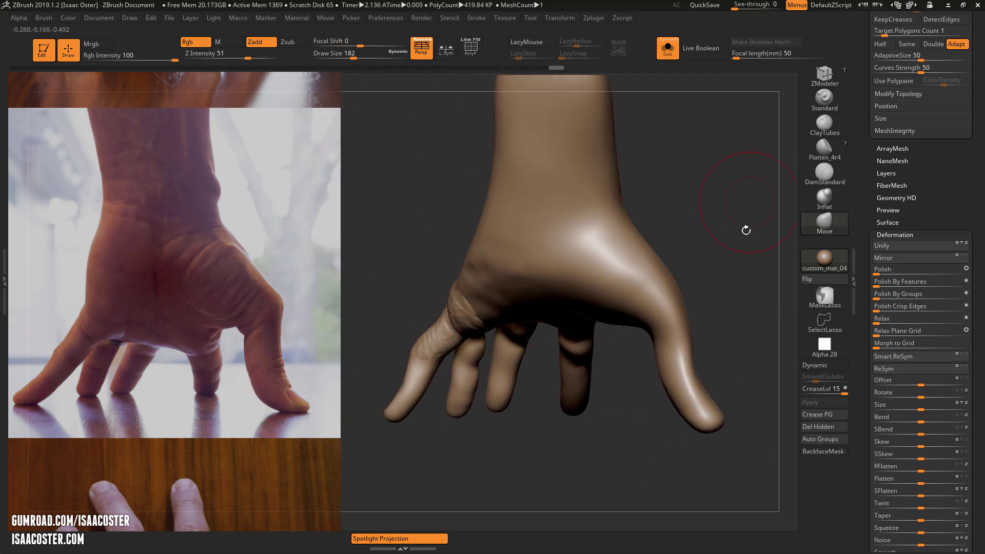
{"action": "left_click_drag", "start_coordinate": [683, 219], "coordinate": [622, 267]}
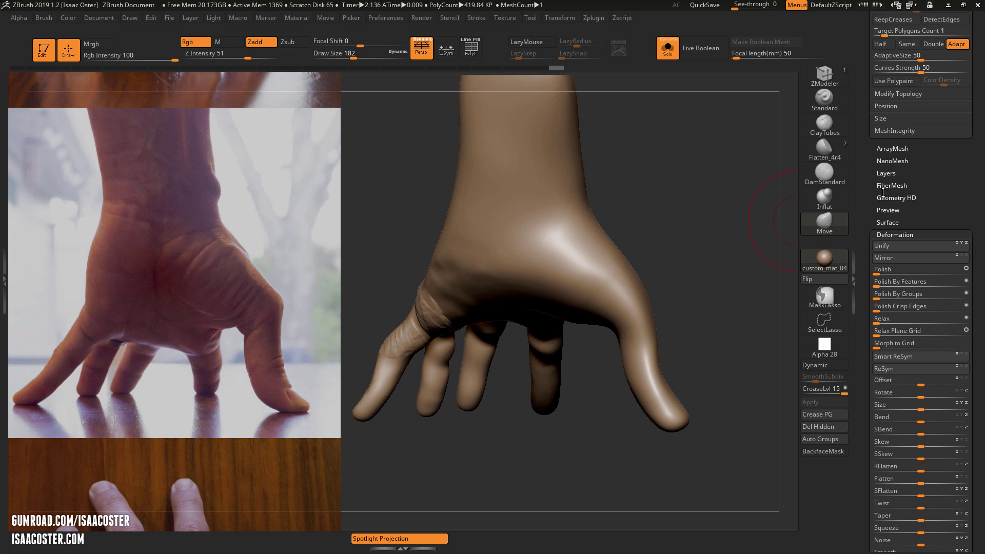
{"action": "left_click_drag", "start_coordinate": [883, 191], "coordinate": [911, 373]}
{"action": "left_click_drag", "start_coordinate": [872, 302], "coordinate": [873, 538]}
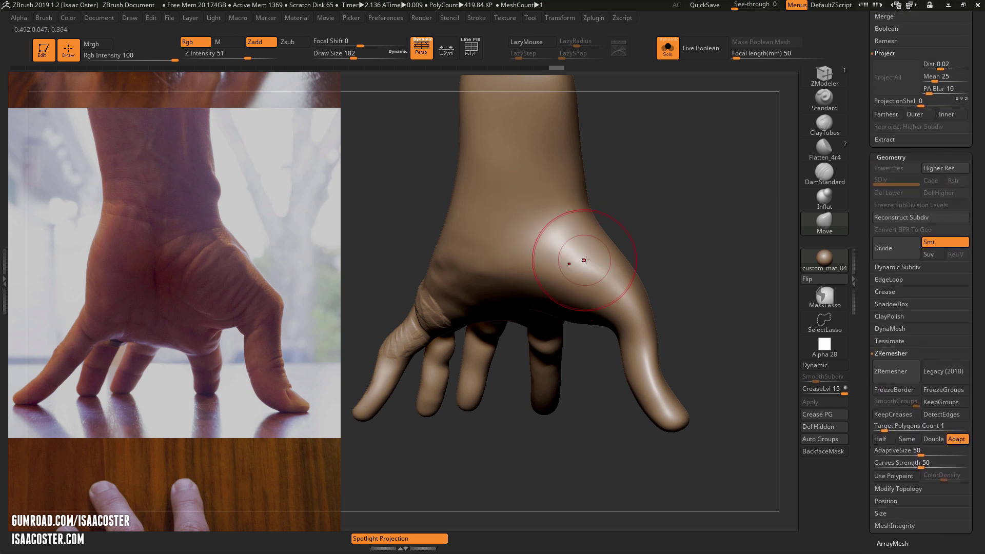
{"action": "left_click_drag", "start_coordinate": [655, 187], "coordinate": [541, 203]}
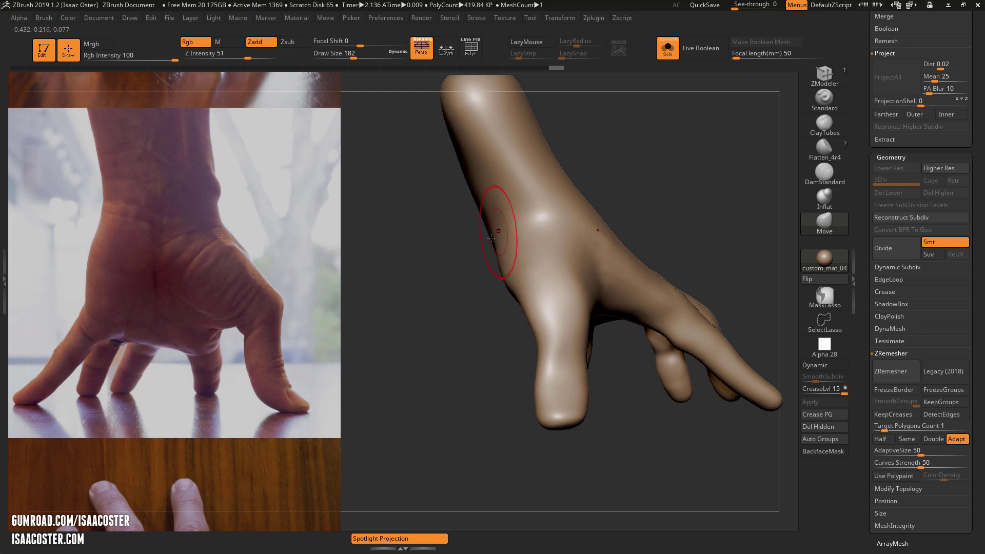
{"action": "left_click_drag", "start_coordinate": [477, 238], "coordinate": [583, 238]}
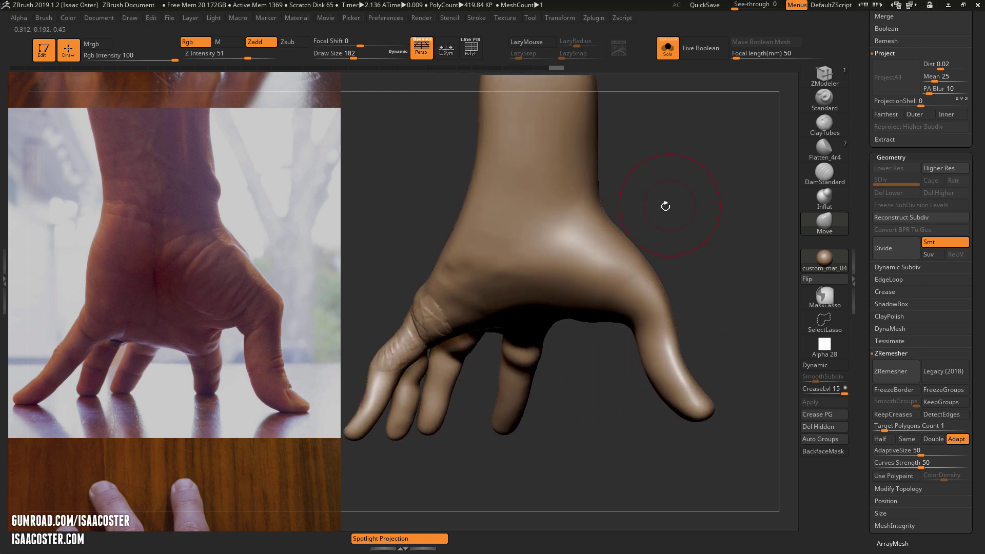
{"action": "left_click_drag", "start_coordinate": [665, 206], "coordinate": [686, 308]}
{"action": "left_click_drag", "start_coordinate": [664, 404], "coordinate": [689, 303]}
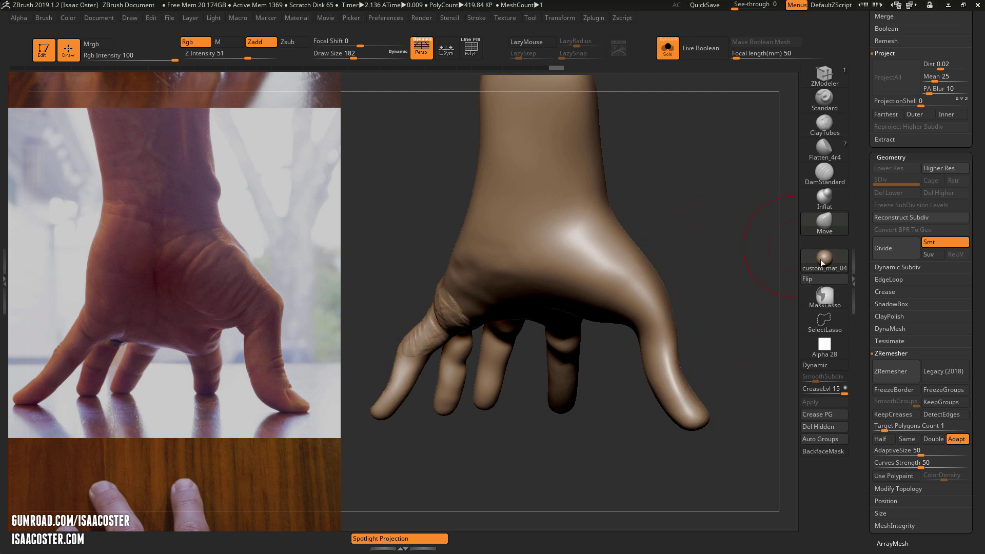
Try to push the inner side of the thumb inward with the Move brush at draw size 245.
{"action": "key", "text": "s"}
{"action": "left_click_drag", "start_coordinate": [636, 328], "coordinate": [614, 344]}
{"action": "key", "text": "ctrl+z"}
{"action": "key", "text": "ctrl+shift+z"}
{"action": "key", "text": "ctrl+z"}
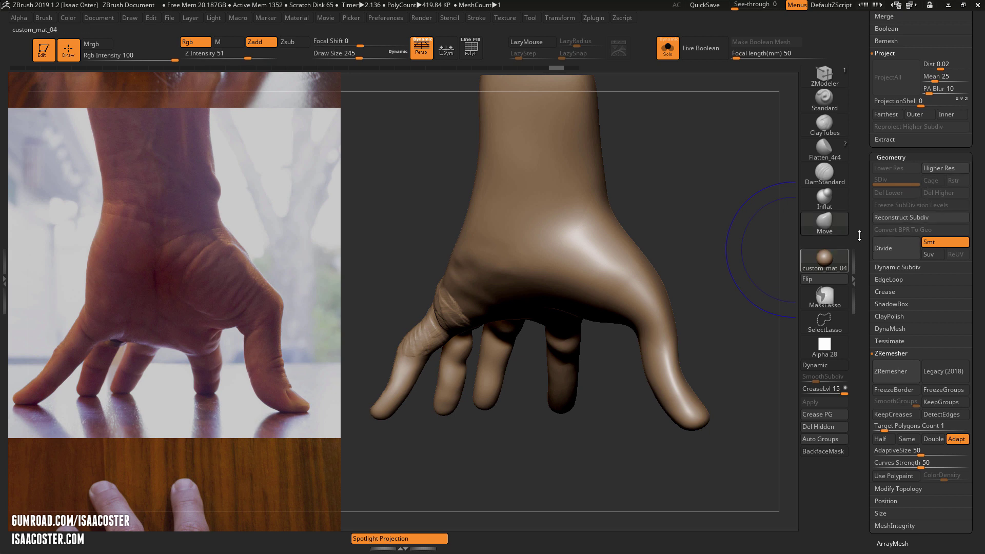
Reconstruct the hand's lower subdivision levels down to level 1 and reshape the thumb tip with the Move brush at size 177.
{"action": "left_click", "coordinate": [909, 217]}
{"action": "key", "text": "s"}
{"action": "left_click_drag", "start_coordinate": [644, 338], "coordinate": [637, 339]}
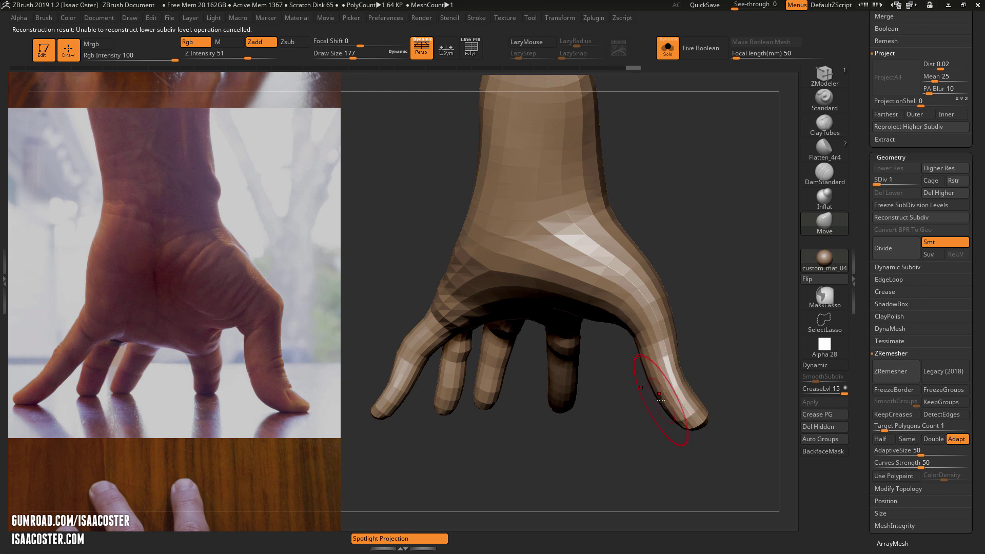
{"action": "left_click_drag", "start_coordinate": [661, 401], "coordinate": [650, 418]}
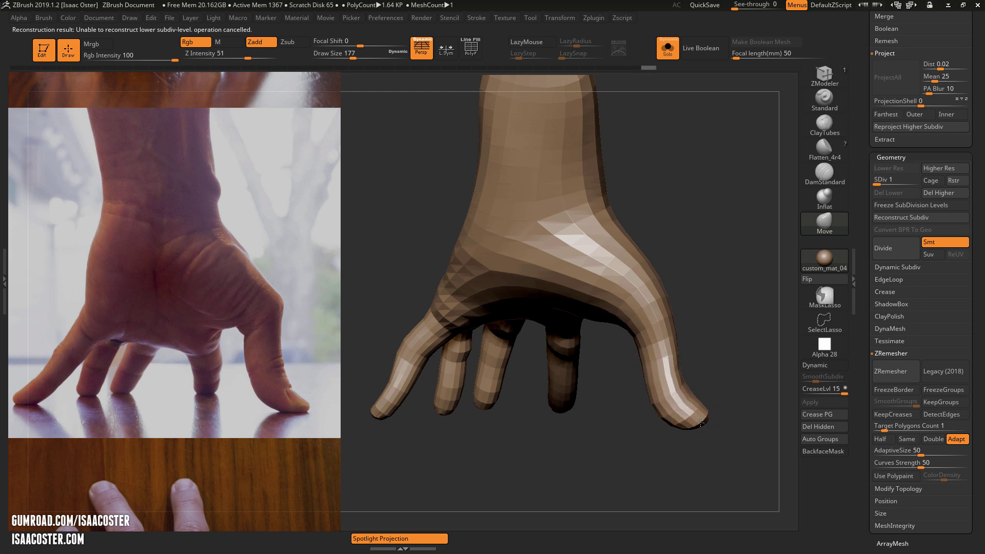
Push the thumb's middle joint outward with the Move brush at draw size 149.
{"action": "key", "text": "bracketleft"}
{"action": "key", "text": "bracketleft"}
{"action": "key", "text": "bracketleft"}
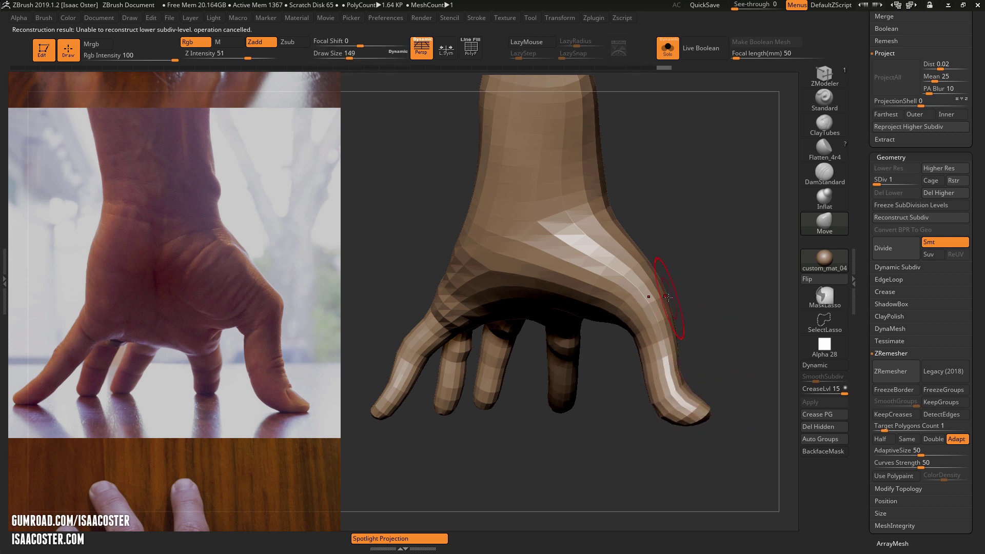
{"action": "left_click_drag", "start_coordinate": [670, 295], "coordinate": [677, 293]}
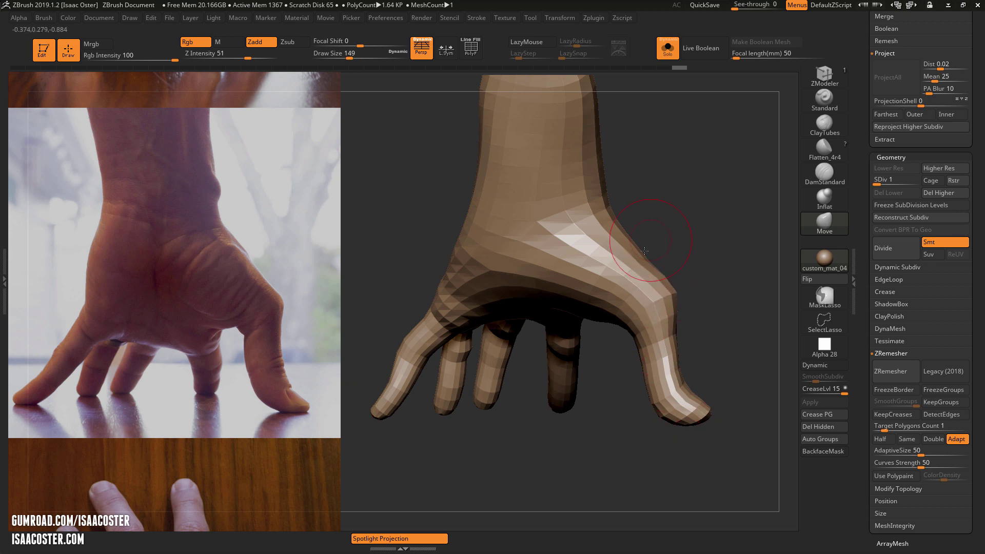
Adjust the thumb base, the webbing and the thumb's inner edge with the Move brush at draw sizes 228 and 187.
{"action": "key", "text": "s"}
{"action": "mouse_move", "coordinate": [644, 251]}
{"action": "left_mouse_down"}
{"action": "mouse_move", "coordinate": [653, 251]}
{"action": "mouse_move", "coordinate": [639, 235]}
{"action": "left_mouse_up"}
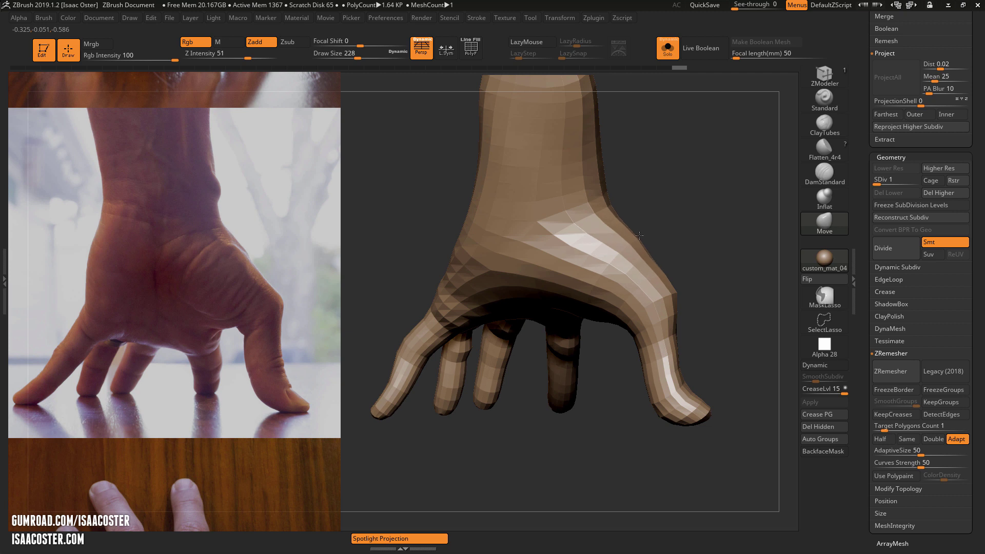
{"action": "left_click_drag", "start_coordinate": [583, 314], "coordinate": [578, 323]}
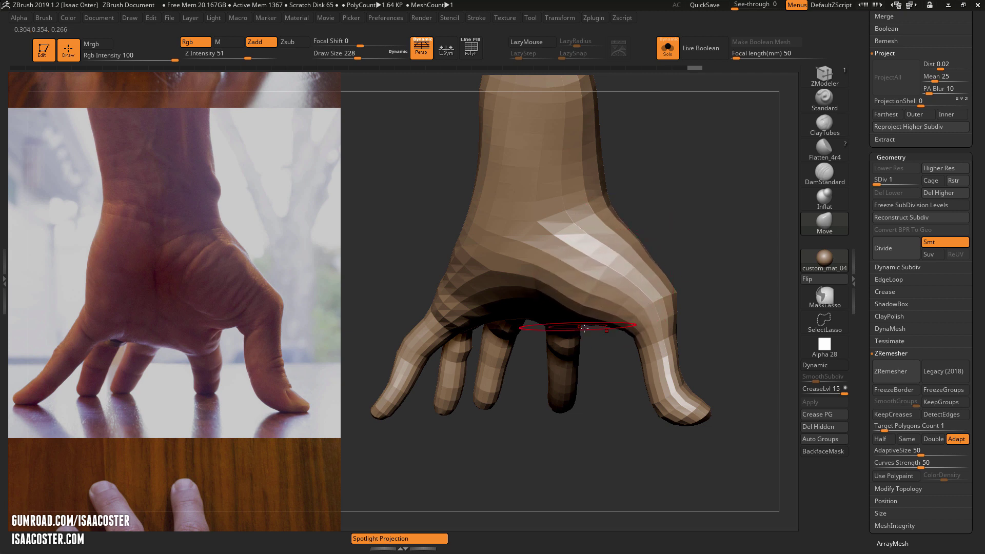
{"action": "mouse_move", "coordinate": [641, 380]}
{"action": "left_mouse_down"}
{"action": "mouse_move", "coordinate": [654, 387]}
{"action": "mouse_move", "coordinate": [636, 384]}
{"action": "left_mouse_up"}
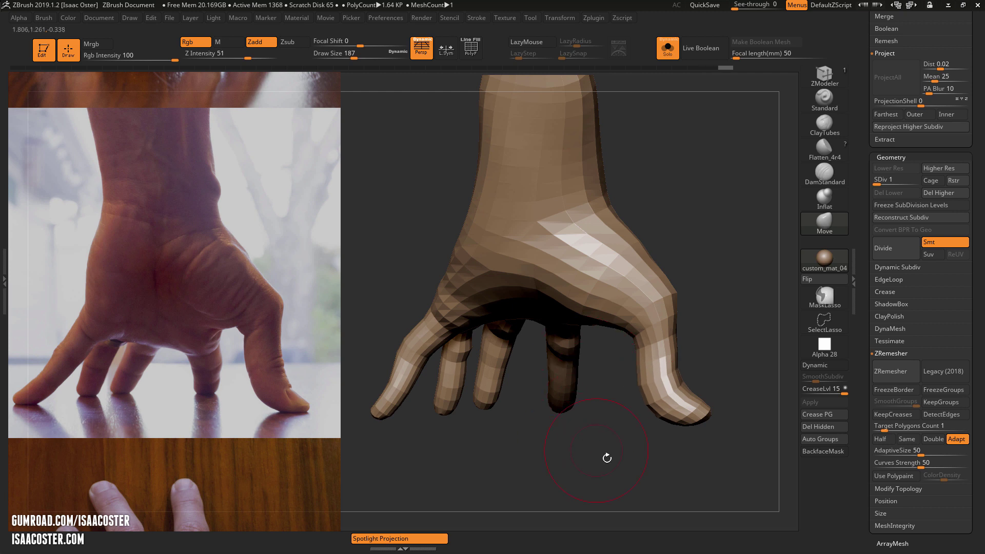
Slim and straighten the base of the little finger with the Move brush at draw size 318.
{"action": "left_click_drag", "start_coordinate": [607, 458], "coordinate": [637, 459]}
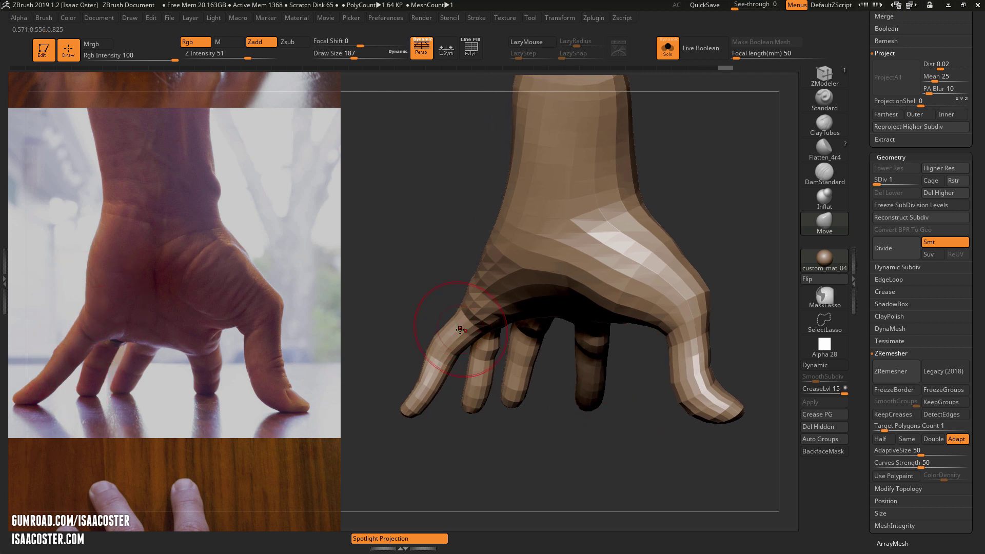
{"action": "key", "text": "s"}
{"action": "mouse_move", "coordinate": [460, 330]}
{"action": "left_mouse_down"}
{"action": "mouse_move", "coordinate": [472, 330]}
{"action": "mouse_move", "coordinate": [448, 337]}
{"action": "mouse_move", "coordinate": [451, 355]}
{"action": "left_mouse_up"}
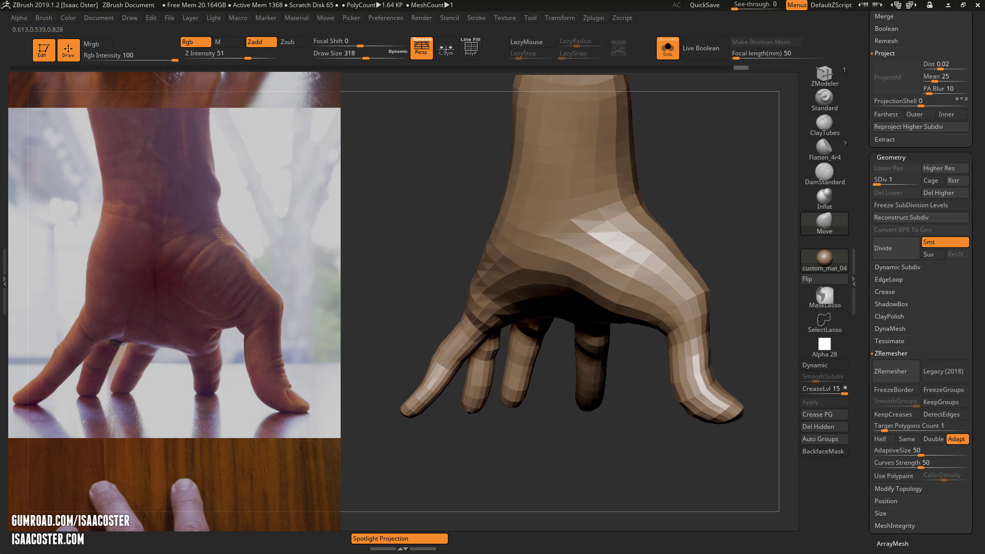
{"action": "left_click_drag", "start_coordinate": [463, 323], "coordinate": [466, 328]}
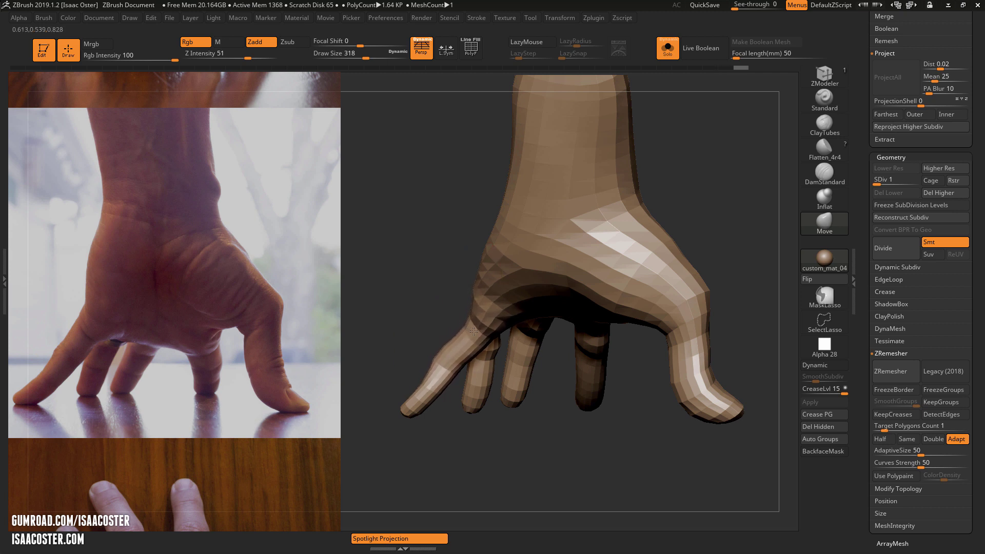
Bulge the outer edge of the palm below the wrist and refine the wrist contour, ending at Move draw size 145.
{"action": "key", "text": "s"}
{"action": "left_click_drag", "start_coordinate": [506, 223], "coordinate": [499, 223]}
{"action": "key", "text": "s"}
{"action": "key", "text": "s"}
{"action": "left_click_drag", "start_coordinate": [504, 187], "coordinate": [485, 187]}
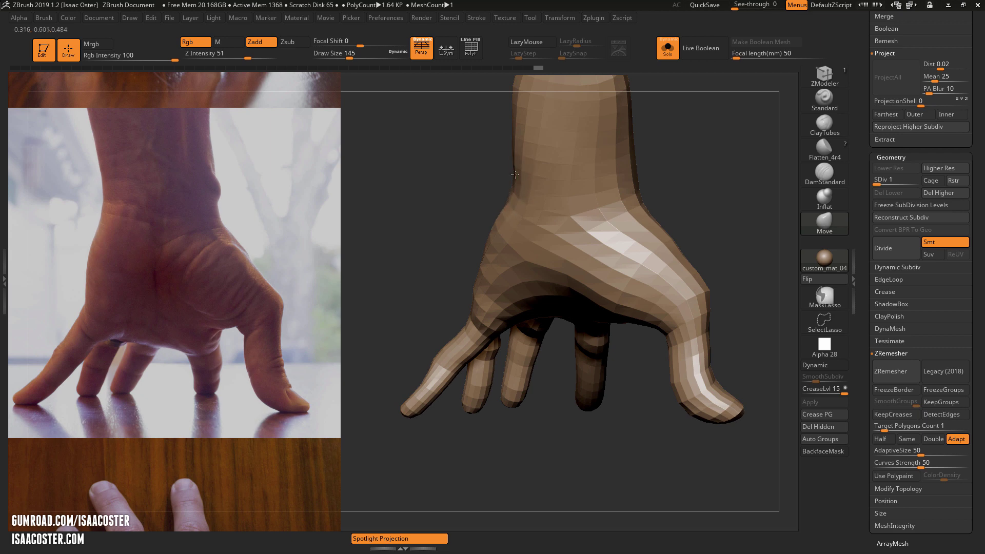
{"action": "left_click_drag", "start_coordinate": [509, 174], "coordinate": [457, 135]}
Step the hand up to subdivision level 5 and activate the ClayTubes brush.
{"action": "key", "text": "d"}
{"action": "key", "text": "d"}
{"action": "key", "text": "d"}
{"action": "key", "text": "d"}
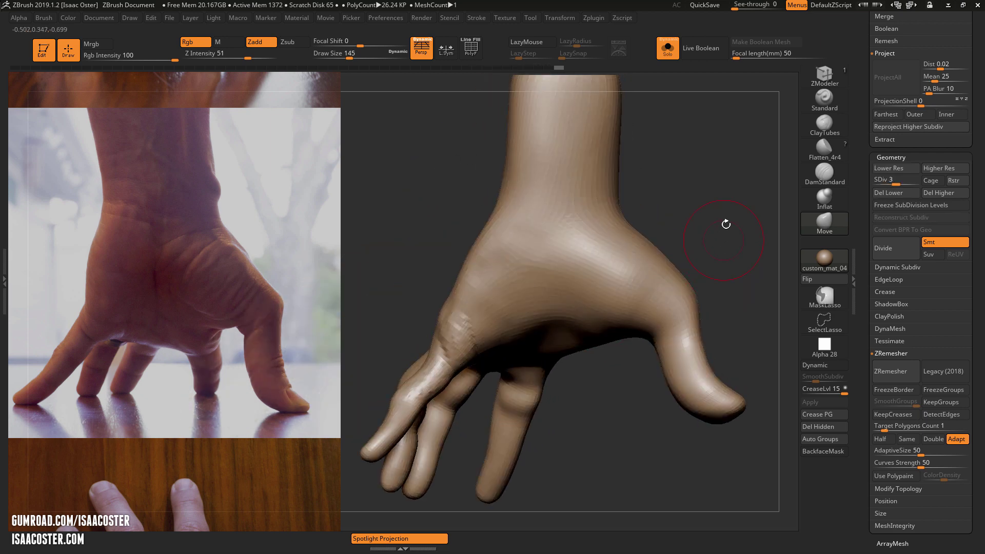
{"action": "left_click_drag", "start_coordinate": [725, 224], "coordinate": [783, 188]}
{"action": "left_click", "coordinate": [824, 125]}
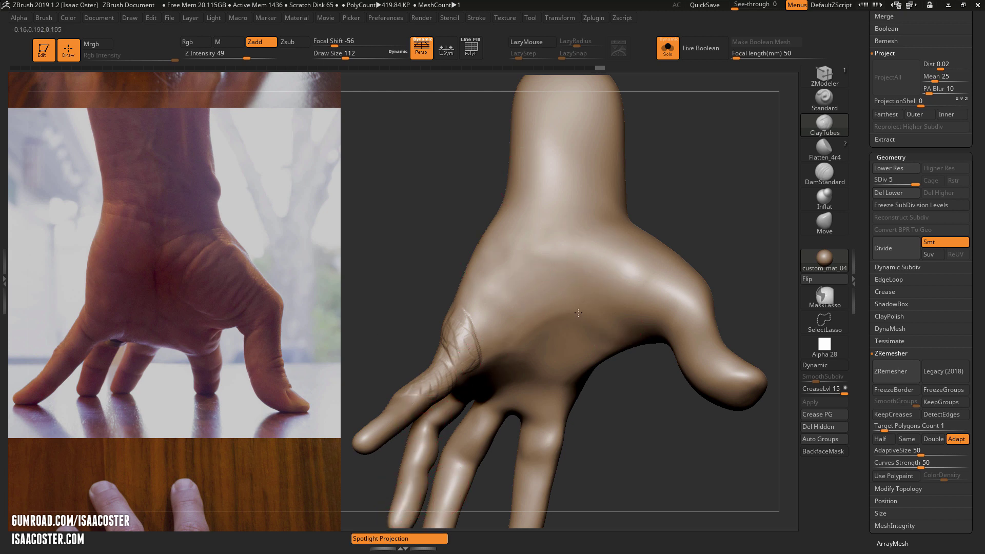
Turn off Spotlight Projection and lay ClayTubes strokes across the middle of the palm.
{"action": "left_click_drag", "start_coordinate": [609, 418], "coordinate": [544, 357]}
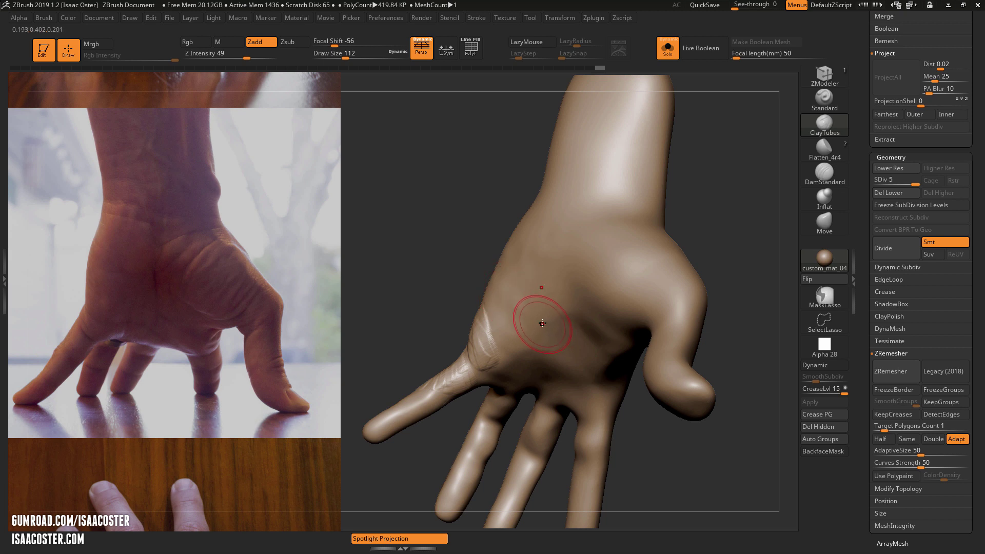
{"action": "left_click_drag", "start_coordinate": [448, 200], "coordinate": [508, 231]}
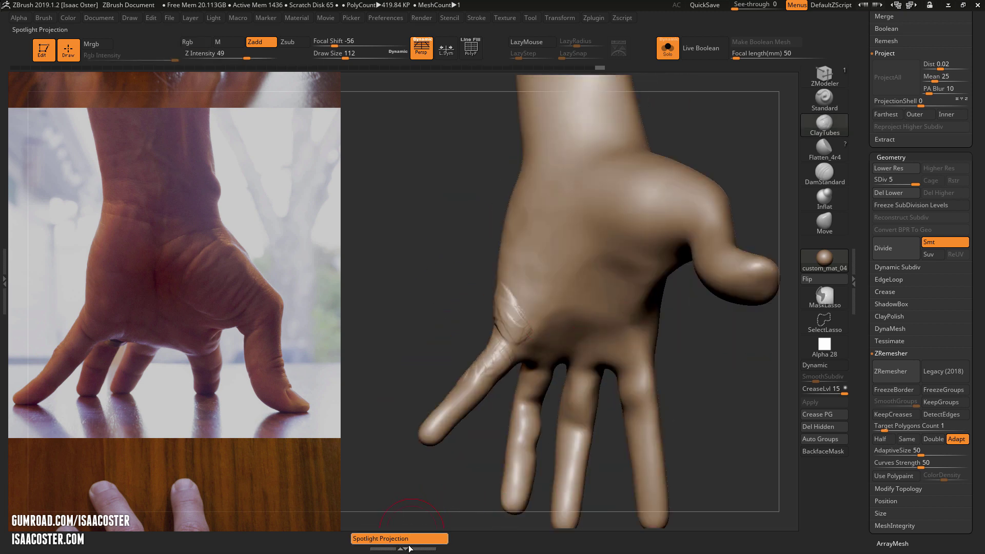
{"action": "left_click_drag", "start_coordinate": [540, 306], "coordinate": [600, 277]}
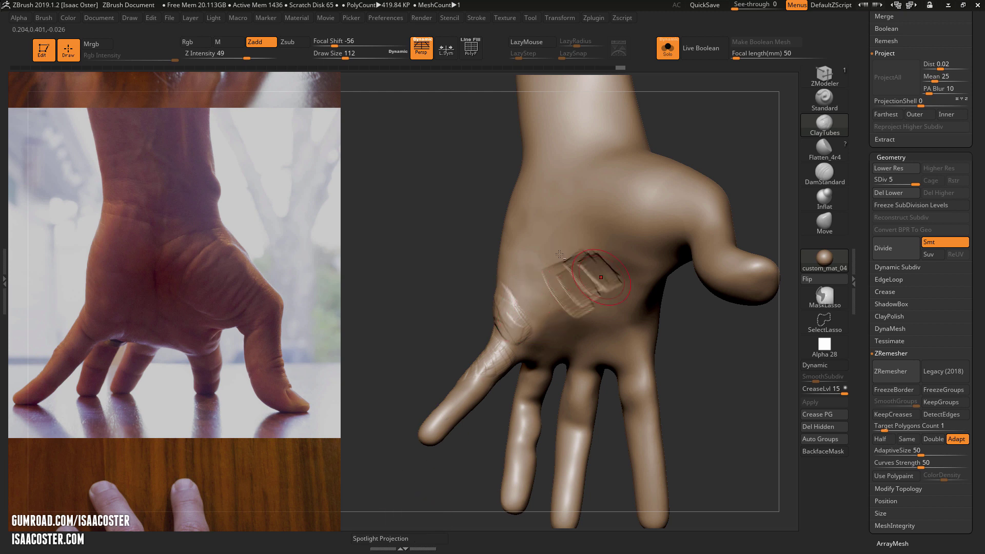
Lower the ClayTubes Z Intensity to 14 and lay strokes across the middle of the palm toward the index finger side.
{"action": "left_click_drag", "start_coordinate": [241, 57], "coordinate": [218, 62]}
{"action": "left_click_drag", "start_coordinate": [431, 174], "coordinate": [426, 221]}
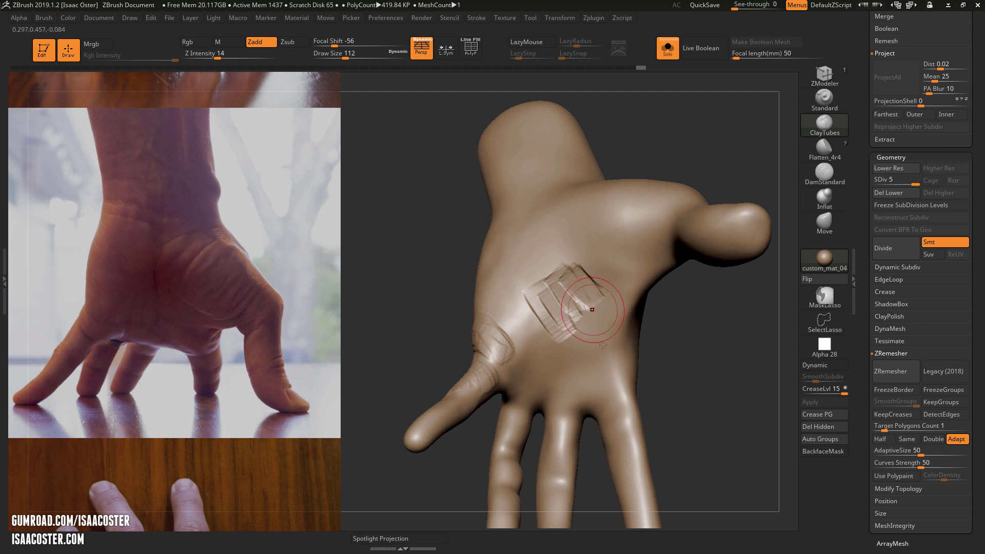
{"action": "left_click_drag", "start_coordinate": [583, 313], "coordinate": [624, 303]}
{"action": "mouse_move", "coordinate": [683, 328]}
{"action": "left_mouse_down"}
{"action": "mouse_move", "coordinate": [631, 320]}
{"action": "mouse_move", "coordinate": [613, 287]}
{"action": "left_mouse_up"}
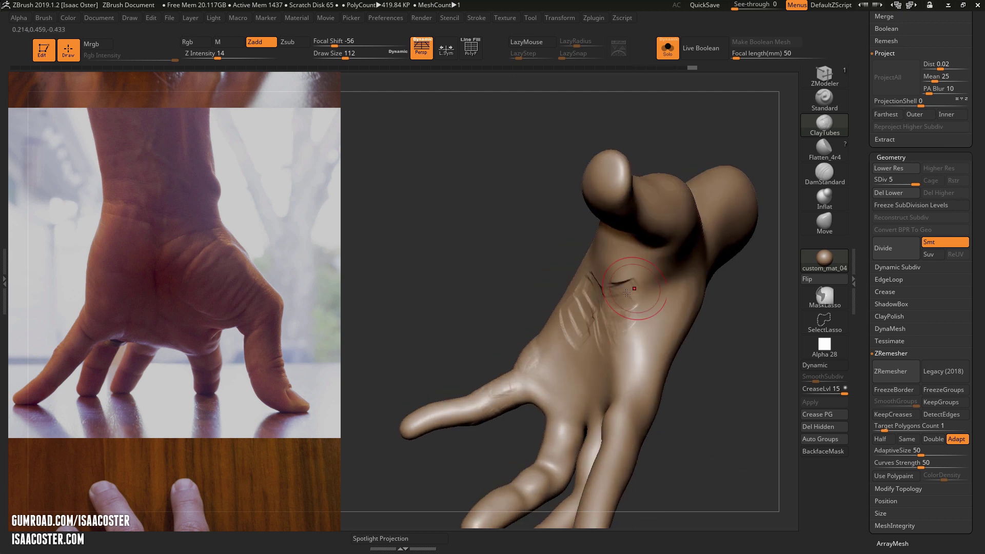
{"action": "mouse_move", "coordinate": [516, 261]}
{"action": "left_mouse_down"}
{"action": "mouse_move", "coordinate": [484, 226]}
{"action": "mouse_move", "coordinate": [468, 231]}
{"action": "mouse_move", "coordinate": [561, 238]}
{"action": "left_mouse_up"}
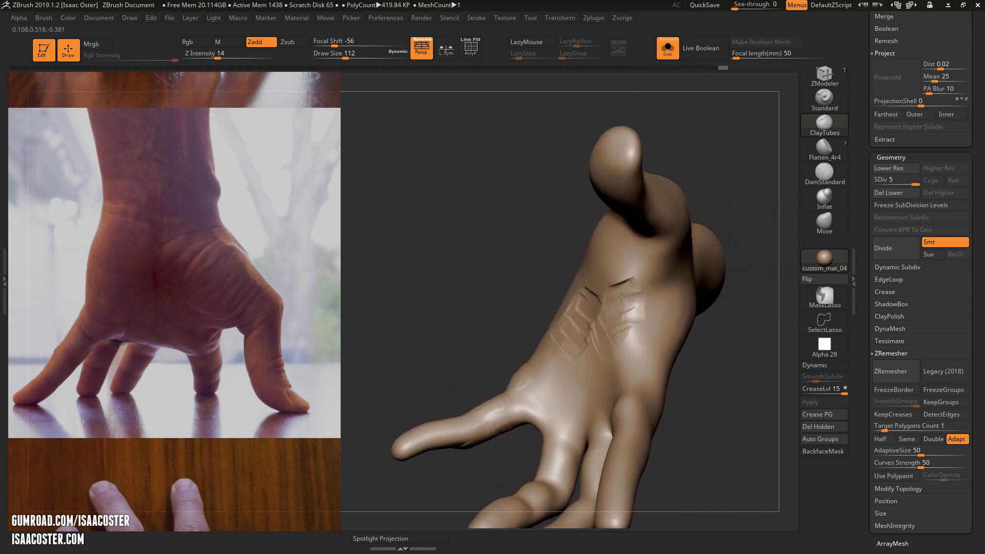
{"action": "left_click_drag", "start_coordinate": [640, 281], "coordinate": [625, 280]}
Build up the palm with ClayTubes toward the finger bases and thumb web, and compare its silhouette with the reference photo.
{"action": "mouse_move", "coordinate": [733, 389]}
{"action": "left_mouse_down"}
{"action": "mouse_move", "coordinate": [685, 352]}
{"action": "mouse_move", "coordinate": [644, 272]}
{"action": "left_mouse_up"}
{"action": "mouse_move", "coordinate": [574, 231]}
{"action": "left_mouse_down"}
{"action": "mouse_move", "coordinate": [556, 216]}
{"action": "mouse_move", "coordinate": [648, 227]}
{"action": "left_mouse_up"}
{"action": "left_click_drag", "start_coordinate": [685, 226], "coordinate": [580, 228]}
{"action": "left_click_drag", "start_coordinate": [639, 233], "coordinate": [657, 220]}
{"action": "mouse_move", "coordinate": [583, 231]}
{"action": "left_mouse_down"}
{"action": "mouse_move", "coordinate": [615, 226]}
{"action": "mouse_move", "coordinate": [662, 240]}
{"action": "mouse_move", "coordinate": [741, 314]}
{"action": "mouse_move", "coordinate": [686, 154]}
{"action": "mouse_move", "coordinate": [728, 213]}
{"action": "mouse_move", "coordinate": [457, 253]}
{"action": "mouse_move", "coordinate": [404, 224]}
{"action": "mouse_move", "coordinate": [520, 467]}
{"action": "left_mouse_up"}
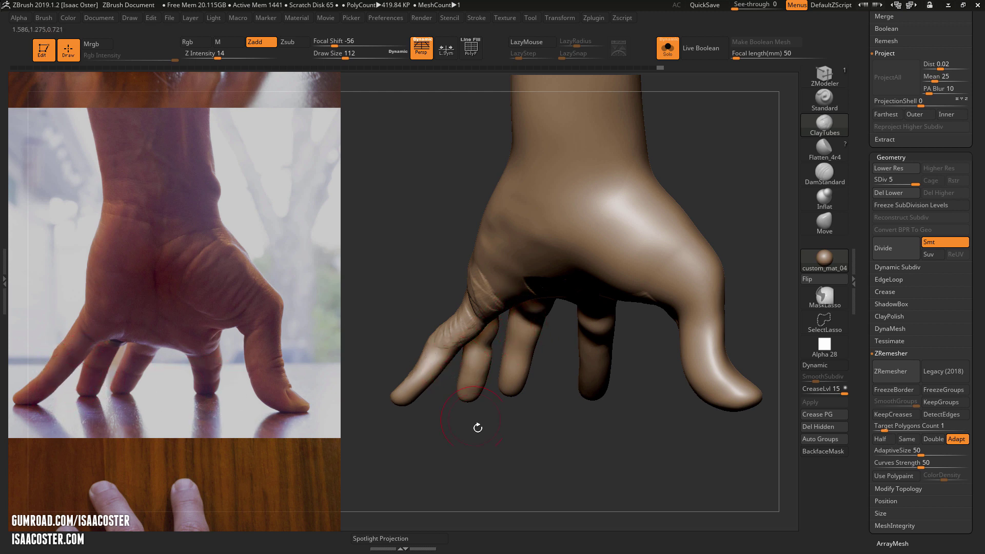
{"action": "left_click_drag", "start_coordinate": [529, 449], "coordinate": [629, 452]}
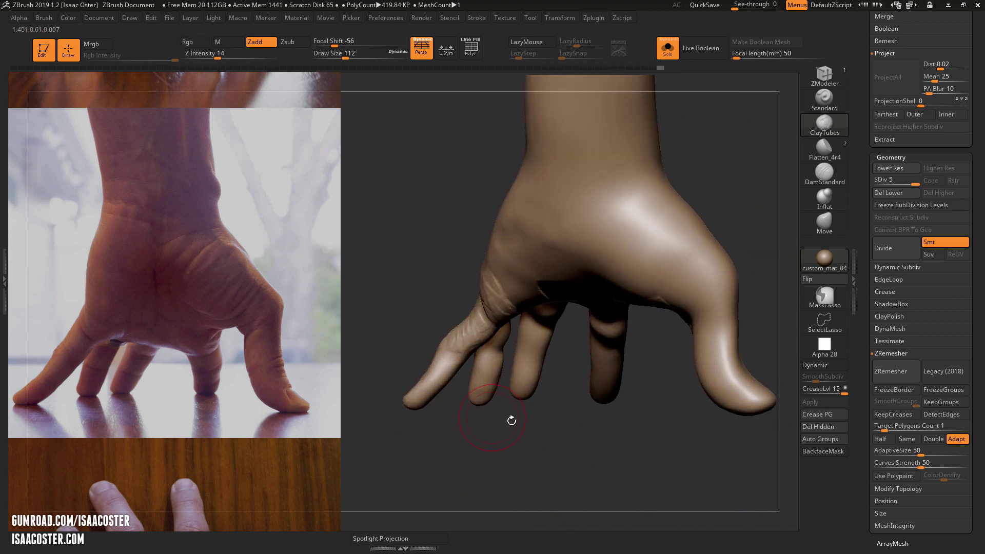
Sculpt the palm hollow and the inner base of the thumb with overlapping ClayTubes strokes reaching the little finger base.
{"action": "left_click_drag", "start_coordinate": [551, 382], "coordinate": [632, 295]}
{"action": "mouse_move", "coordinate": [713, 320]}
{"action": "left_mouse_down"}
{"action": "mouse_move", "coordinate": [700, 315]}
{"action": "mouse_move", "coordinate": [721, 362]}
{"action": "mouse_move", "coordinate": [704, 332]}
{"action": "left_mouse_up"}
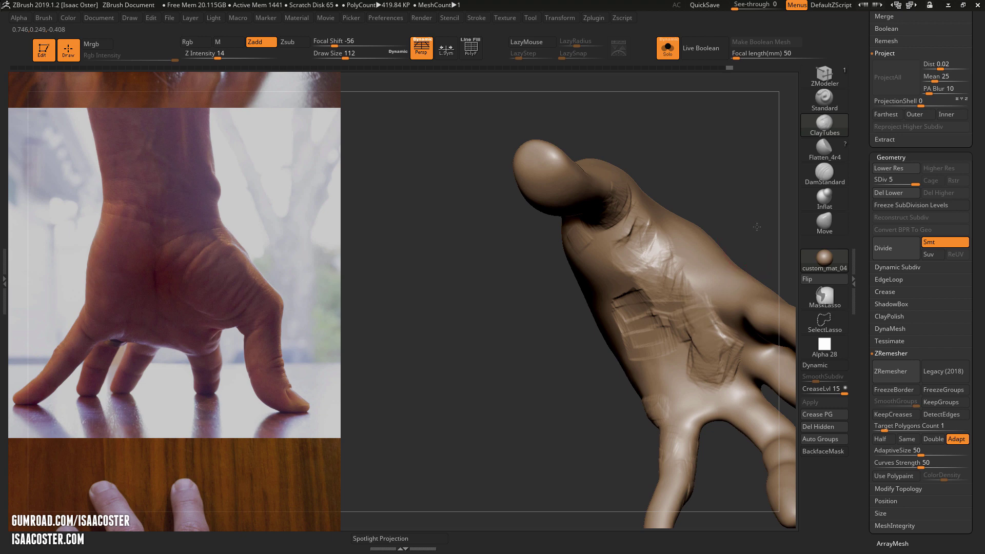
{"action": "left_click_drag", "start_coordinate": [757, 227], "coordinate": [785, 205]}
{"action": "mouse_move", "coordinate": [688, 378]}
{"action": "left_mouse_down"}
{"action": "mouse_move", "coordinate": [685, 393]}
{"action": "mouse_move", "coordinate": [719, 386]}
{"action": "mouse_move", "coordinate": [729, 352]}
{"action": "mouse_move", "coordinate": [715, 320]}
{"action": "mouse_move", "coordinate": [735, 307]}
{"action": "left_mouse_up"}
{"action": "mouse_move", "coordinate": [752, 247]}
{"action": "left_mouse_down"}
{"action": "mouse_move", "coordinate": [775, 238]}
{"action": "mouse_move", "coordinate": [759, 221]}
{"action": "mouse_move", "coordinate": [750, 231]}
{"action": "left_mouse_up"}
{"action": "mouse_move", "coordinate": [724, 302]}
{"action": "left_mouse_down"}
{"action": "mouse_move", "coordinate": [721, 313]}
{"action": "mouse_move", "coordinate": [687, 285]}
{"action": "left_mouse_up"}
{"action": "left_click_drag", "start_coordinate": [675, 230], "coordinate": [606, 241]}
{"action": "mouse_move", "coordinate": [610, 320]}
{"action": "left_mouse_down"}
{"action": "mouse_move", "coordinate": [596, 331]}
{"action": "mouse_move", "coordinate": [547, 305]}
{"action": "mouse_move", "coordinate": [526, 272]}
{"action": "left_mouse_up"}
{"action": "left_click_drag", "start_coordinate": [605, 221], "coordinate": [631, 228]}
{"action": "mouse_move", "coordinate": [480, 310]}
{"action": "left_mouse_down"}
{"action": "mouse_move", "coordinate": [466, 333]}
{"action": "mouse_move", "coordinate": [441, 302]}
{"action": "mouse_move", "coordinate": [477, 274]}
{"action": "left_mouse_up"}
{"action": "left_click_drag", "start_coordinate": [514, 233], "coordinate": [464, 250]}
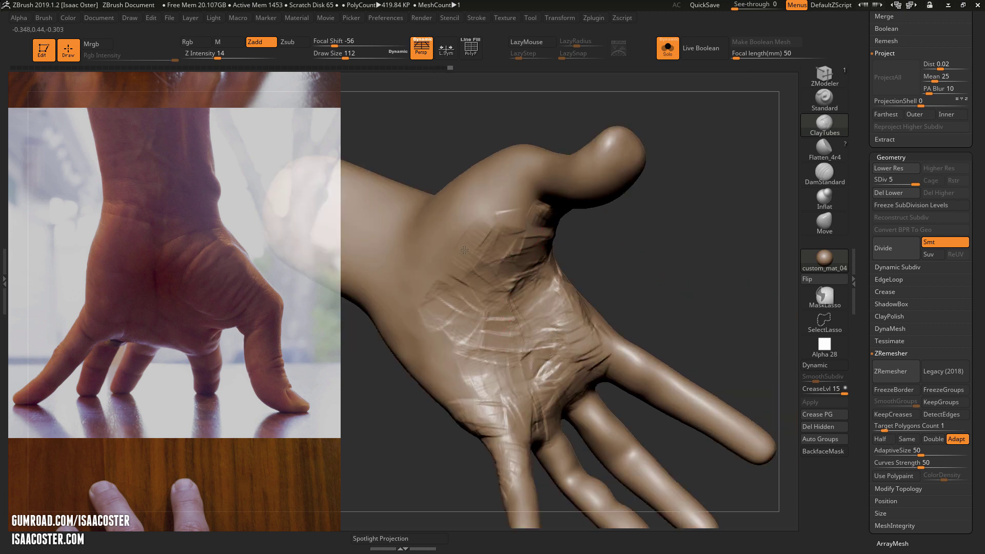
Extend the ClayTubes strokes over the thumb mound and lower palm, checking the form from the reference photo's angle.
{"action": "left_click_drag", "start_coordinate": [611, 258], "coordinate": [587, 262]}
{"action": "mouse_move", "coordinate": [477, 334]}
{"action": "left_mouse_down"}
{"action": "mouse_move", "coordinate": [455, 359]}
{"action": "mouse_move", "coordinate": [506, 403]}
{"action": "mouse_move", "coordinate": [594, 362]}
{"action": "mouse_move", "coordinate": [608, 339]}
{"action": "left_mouse_up"}
{"action": "left_click_drag", "start_coordinate": [638, 272], "coordinate": [600, 277]}
{"action": "left_click_drag", "start_coordinate": [615, 323], "coordinate": [568, 288]}
{"action": "left_click_drag", "start_coordinate": [660, 231], "coordinate": [657, 339], "text": "shift"}
{"action": "mouse_move", "coordinate": [589, 447]}
{"action": "left_mouse_down", "text": "alt"}
{"action": "mouse_move", "coordinate": [516, 461]}
{"action": "mouse_move", "coordinate": [519, 438]}
{"action": "mouse_move", "coordinate": [557, 451]}
{"action": "mouse_move", "coordinate": [546, 441]}
{"action": "mouse_move", "coordinate": [575, 439]}
{"action": "mouse_move", "coordinate": [548, 451]}
{"action": "mouse_move", "coordinate": [647, 451]}
{"action": "mouse_move", "coordinate": [582, 479]}
{"action": "mouse_move", "coordinate": [626, 478]}
{"action": "left_mouse_up", "text": "alt"}
{"action": "left_click_drag", "start_coordinate": [401, 247], "coordinate": [436, 266]}
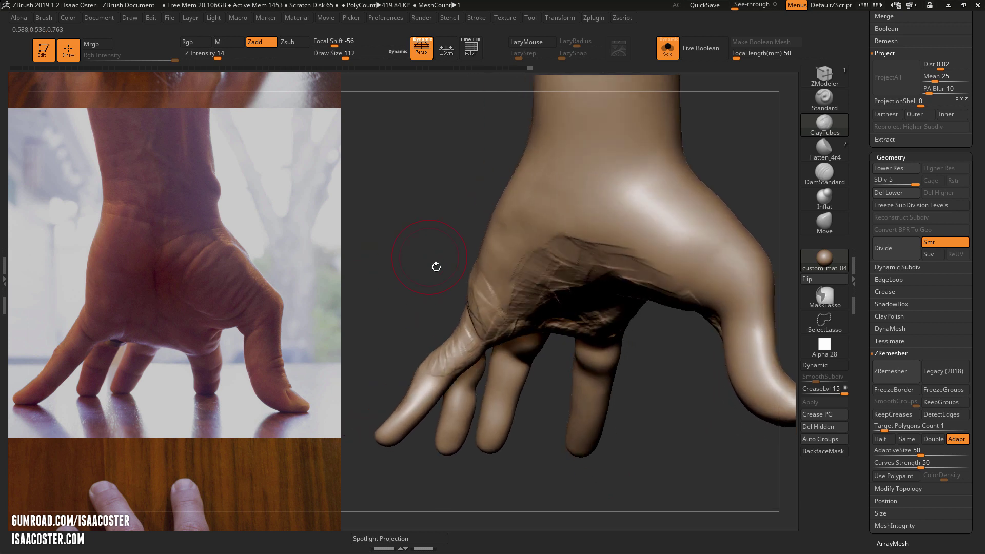
{"action": "left_click_drag", "start_coordinate": [412, 307], "coordinate": [780, 125]}
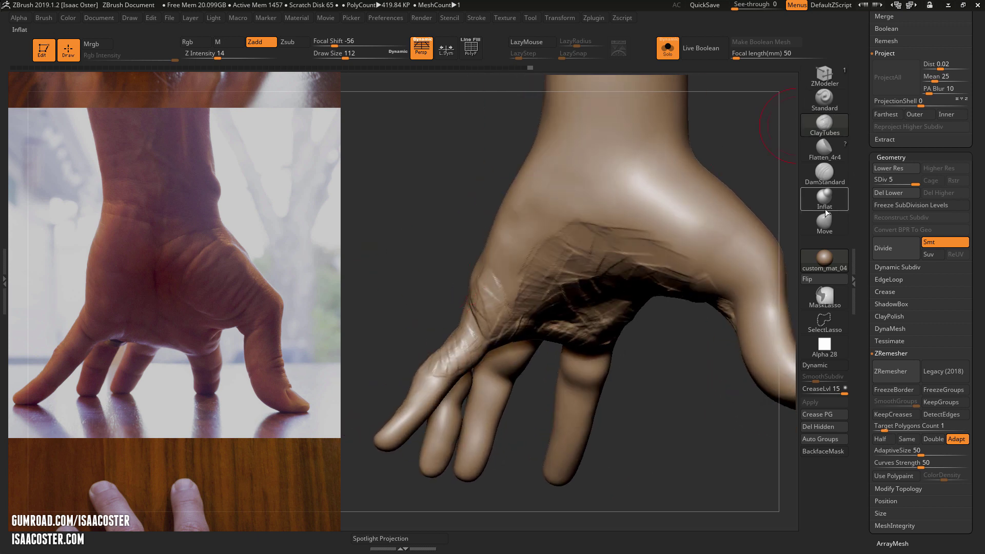
Activate the Move brush at draw size 120 and align the hand's view with the reference pose.
{"action": "left_click", "coordinate": [825, 224]}
{"action": "mouse_move", "coordinate": [714, 398]}
{"action": "left_mouse_down"}
{"action": "mouse_move", "coordinate": [451, 333]}
{"action": "mouse_move", "coordinate": [464, 346]}
{"action": "left_mouse_up"}
{"action": "key", "text": "s"}
{"action": "mouse_move", "coordinate": [421, 308]}
{"action": "left_mouse_down"}
{"action": "mouse_move", "coordinate": [403, 280]}
{"action": "mouse_move", "coordinate": [395, 351]}
{"action": "mouse_move", "coordinate": [354, 381]}
{"action": "left_mouse_up"}
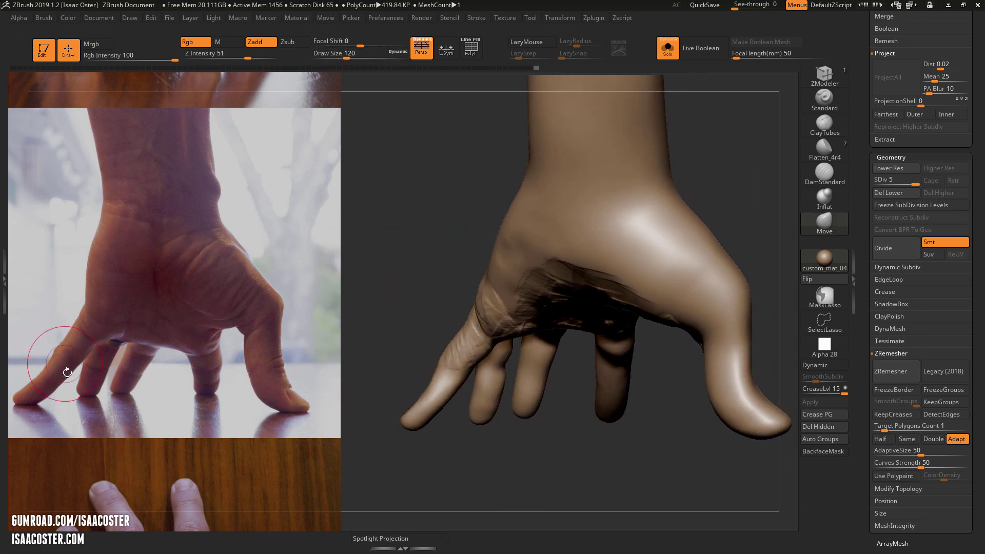